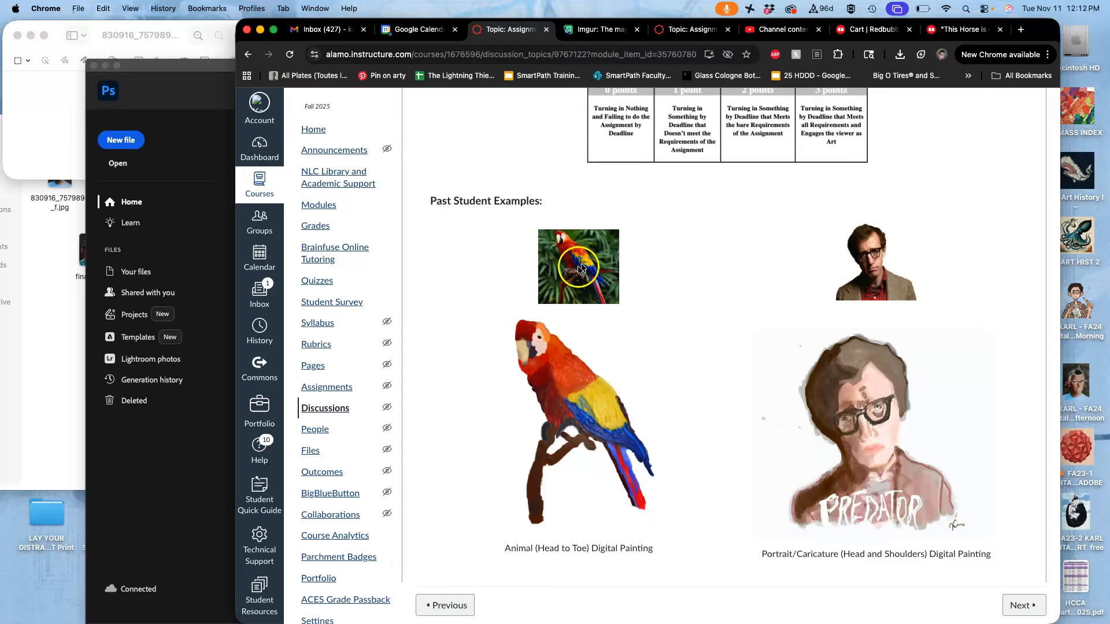
# - Review the assignment's discussion page and instructor example, and preview final-1.jpg from the Assign #7 folder
pyautogui.scroll(-10, 581, 270)
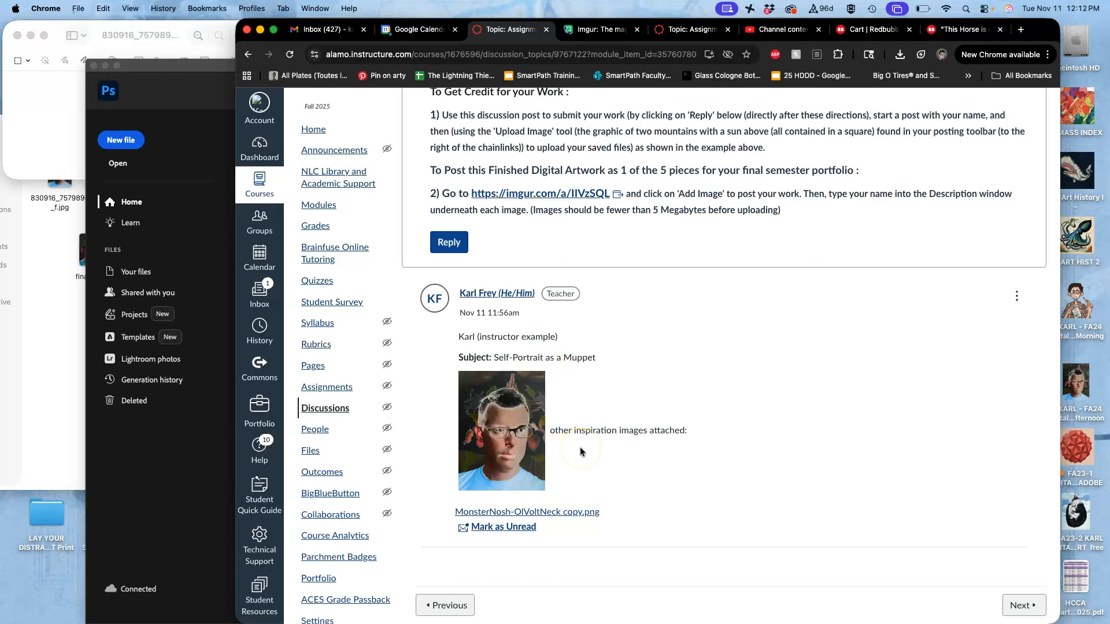
pyautogui.click(62, 293)
pyautogui.doubleClick(189, 285)
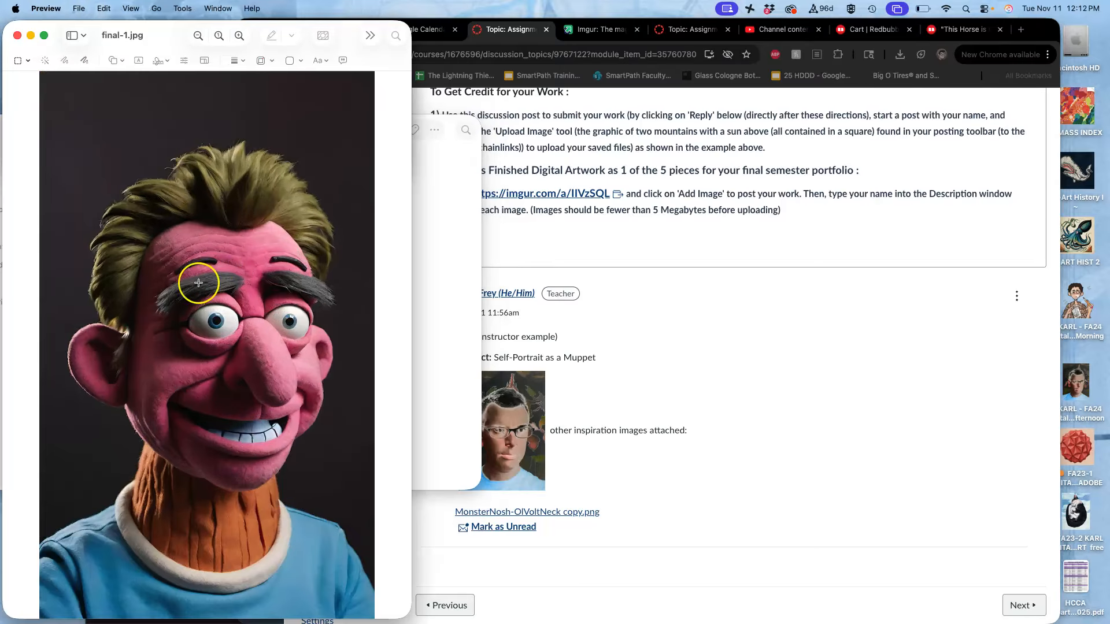
pyautogui.click(18, 37)
pyautogui.click(115, 255)
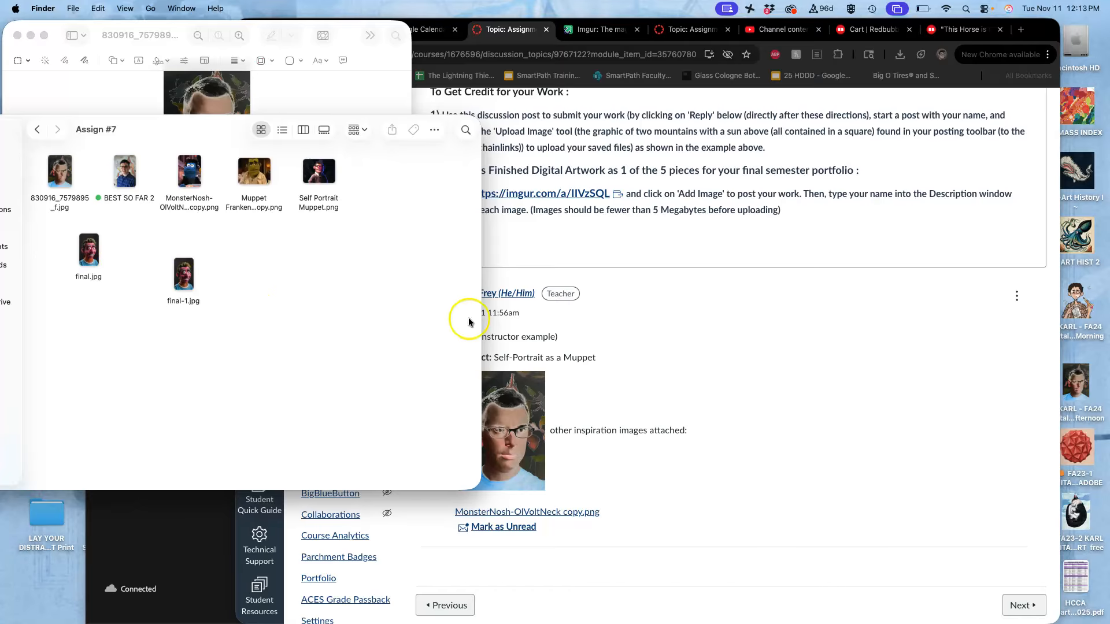
pyautogui.click(628, 328)
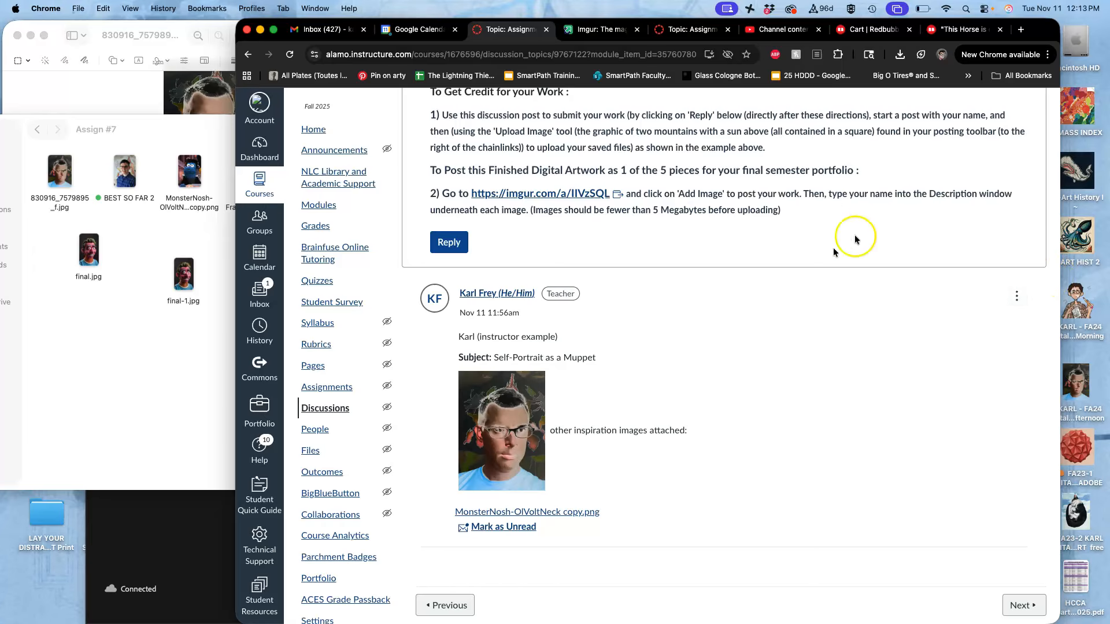
# - Start a new Photoshop document and name it with the artist's first name followed by "Assig 7 Digital Portrait Painting as Muppet"
pyautogui.click(202, 500)
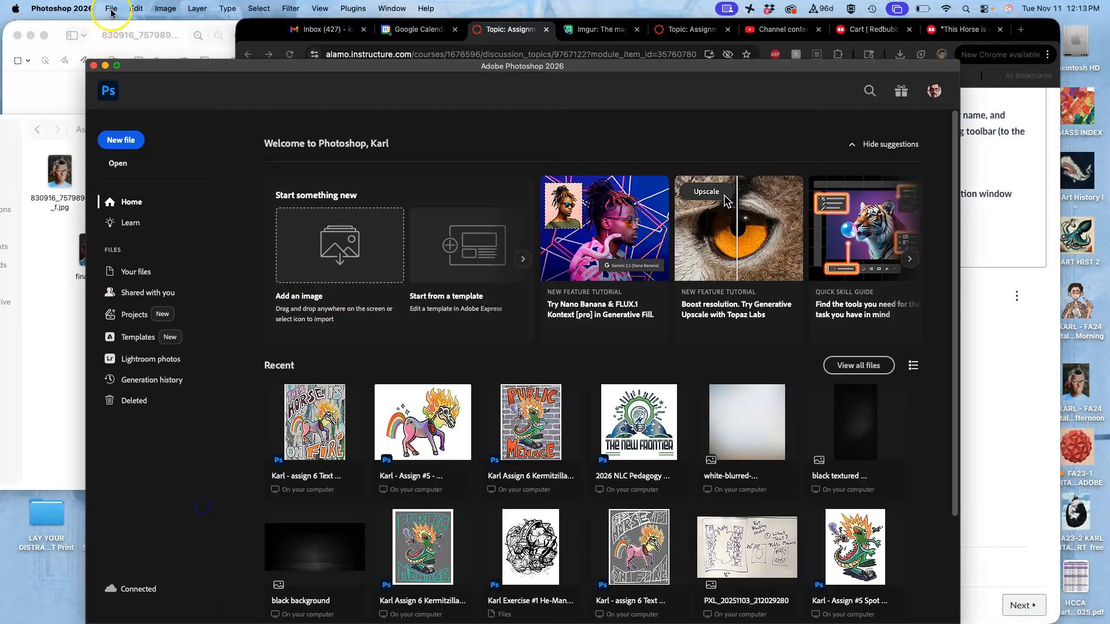
pyautogui.click(112, 8)
pyautogui.click(119, 25)
pyautogui.click(728, 179)
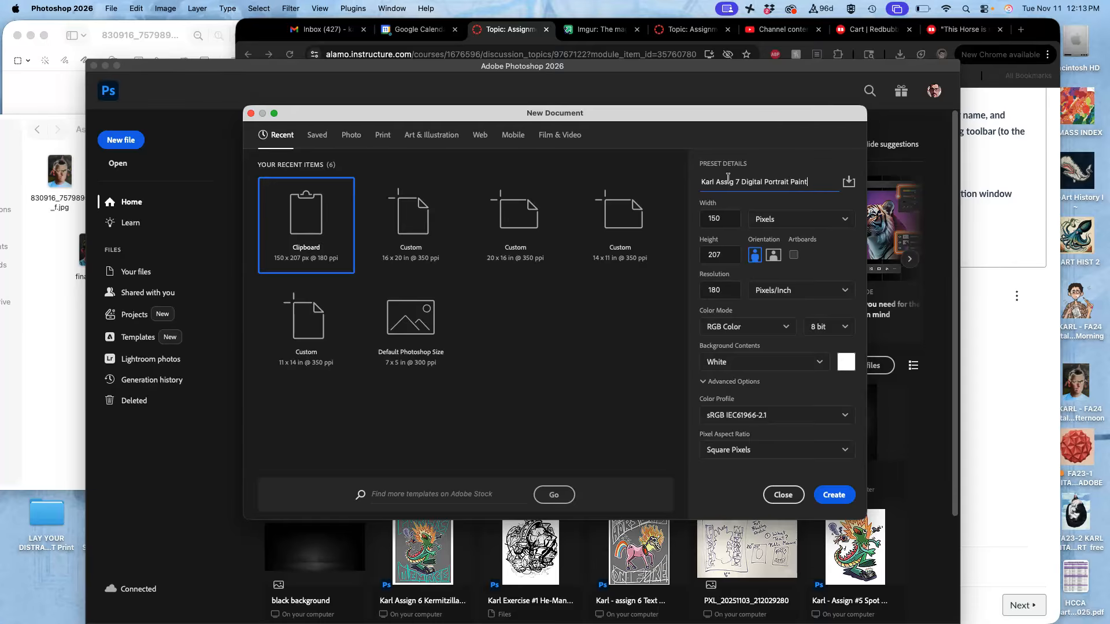
pyautogui.write('uppet')
# - Set the new document to 11 inches wide, 14 inches high and 350 pixels/inch, and create it
pyautogui.click(725, 220)
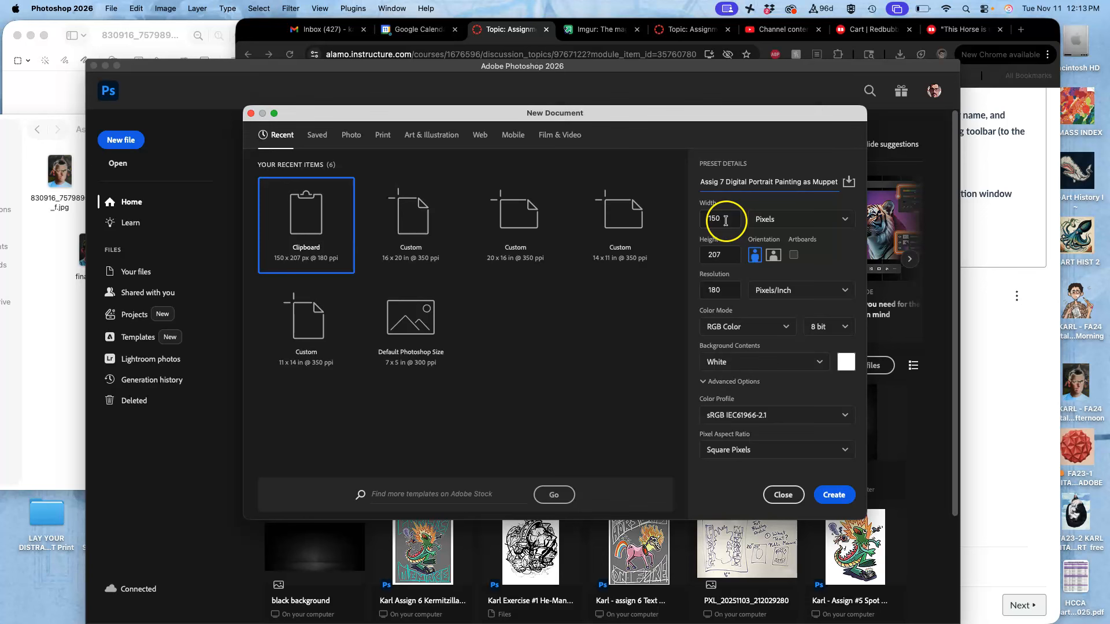
pyautogui.click(770, 221)
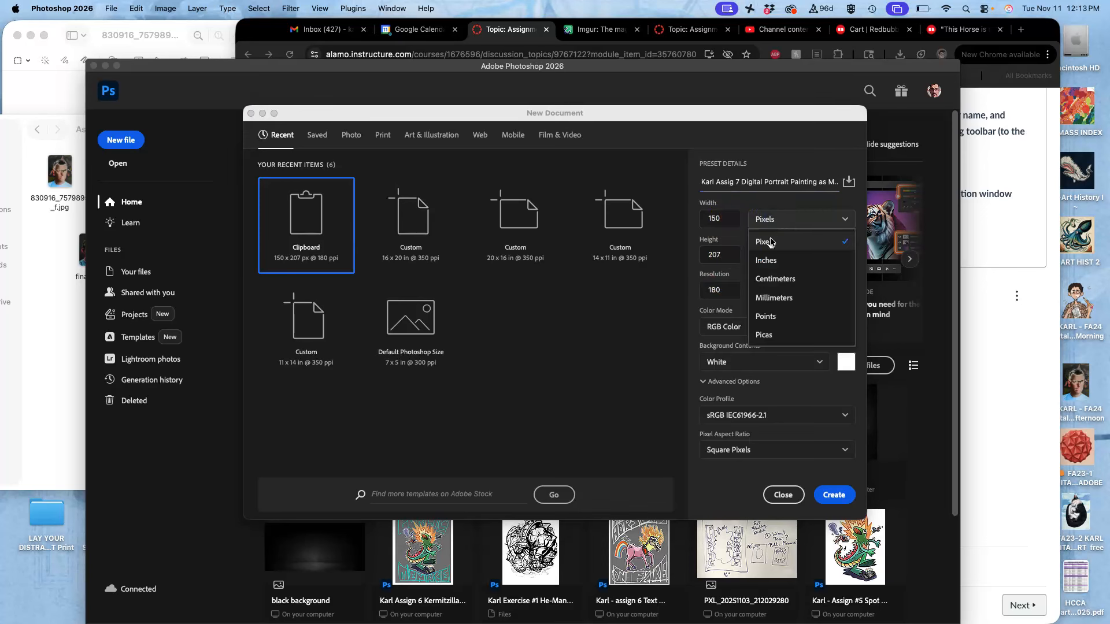
pyautogui.click(764, 260)
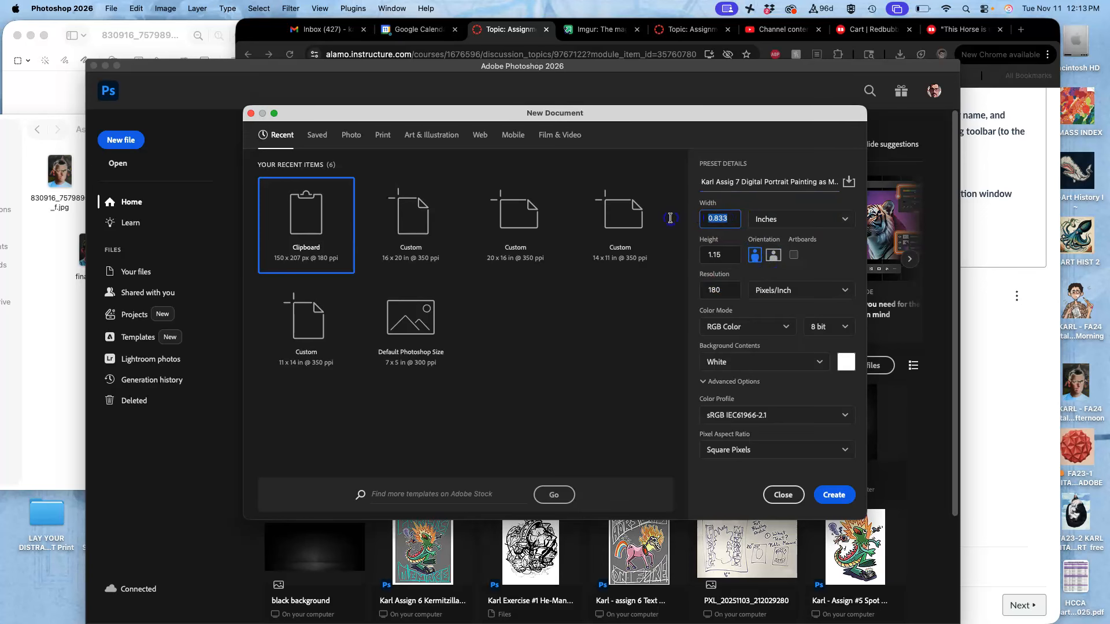
pyautogui.moveTo(725, 254); pyautogui.dragTo(687, 255)
pyautogui.write('14')
pyautogui.click(693, 290)
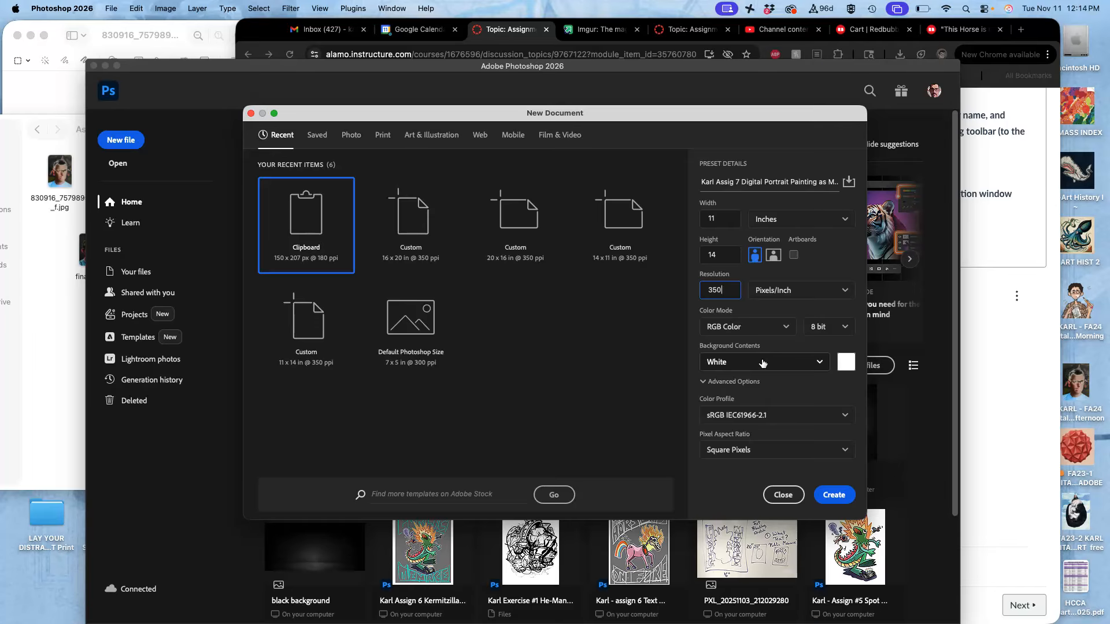
pyautogui.click(835, 495)
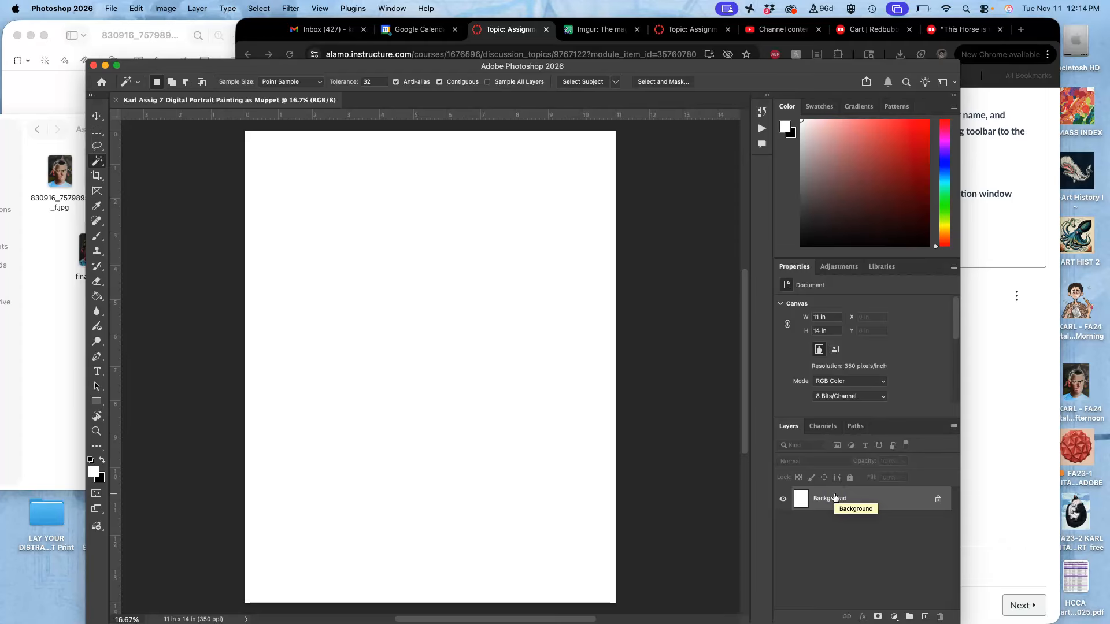
# - Place 830916_7579895_f.jpg from the Assign #7 folder in the canvas's upper-right corner, scaled to about 1.6 by 2.2 inches
pyautogui.click(66, 248)
pyautogui.moveTo(64, 177); pyautogui.dragTo(576, 179)
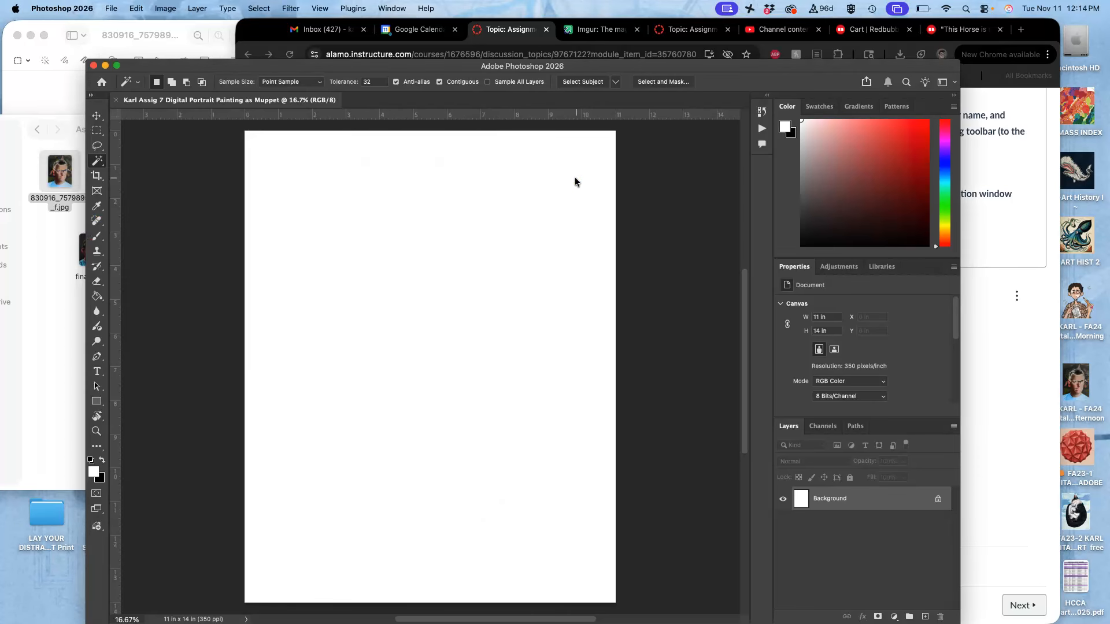
pyautogui.moveTo(575, 181); pyautogui.dragTo(576, 191)
pyautogui.moveTo(434, 371); pyautogui.dragTo(548, 206)
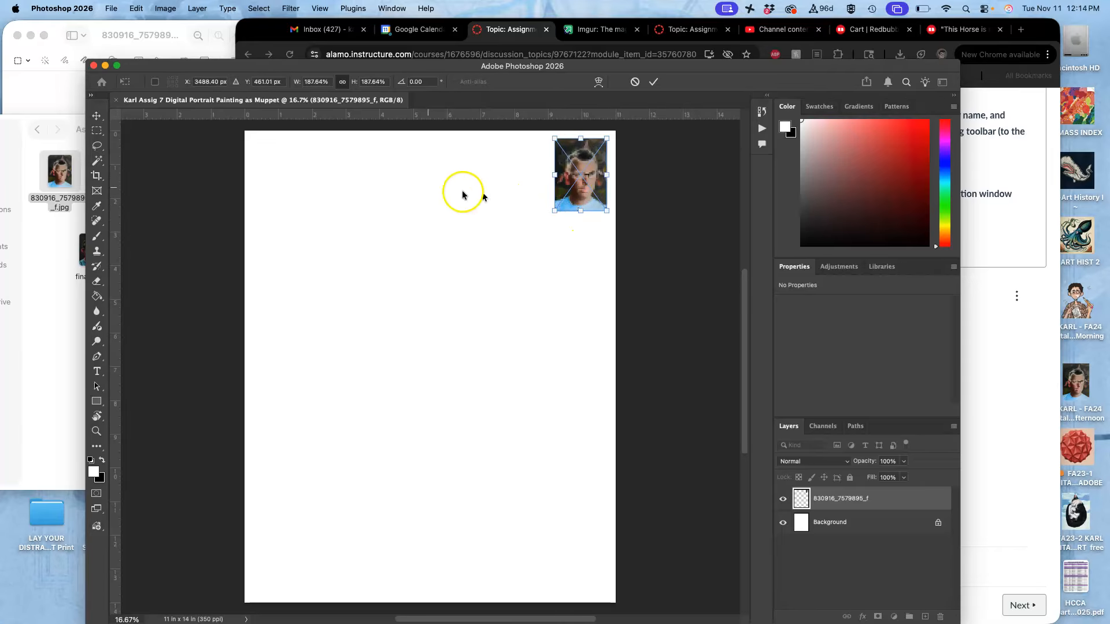
pyautogui.press('Return')
pyautogui.press('w')
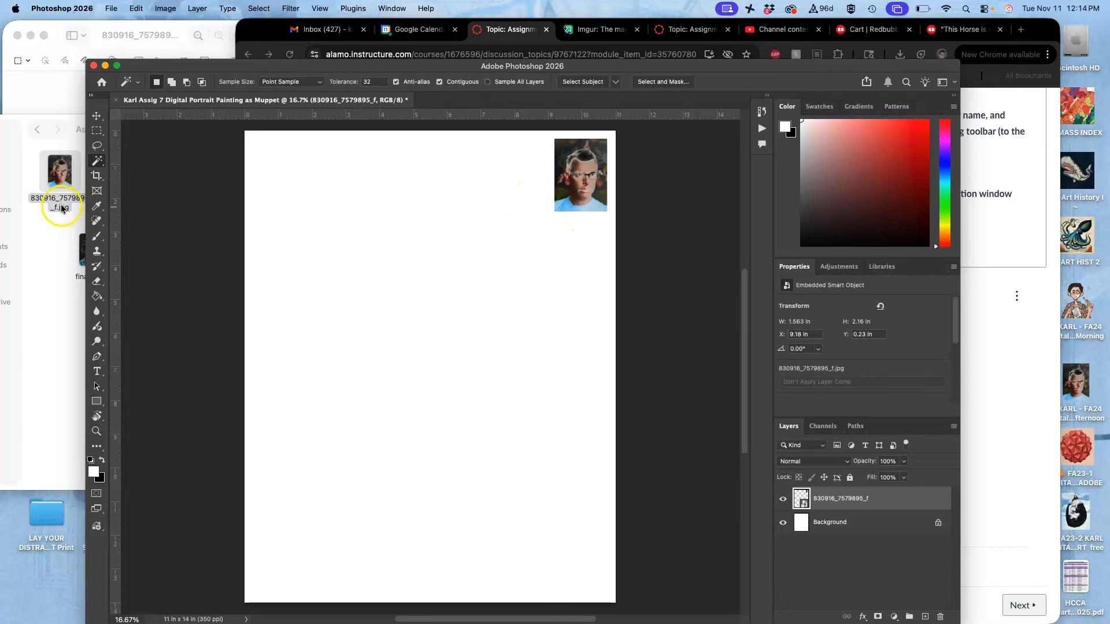
# - Extend the canvas to 14 inches wide from a middle-left anchor, using Gray as the canvas extension color
pyautogui.click(165, 9)
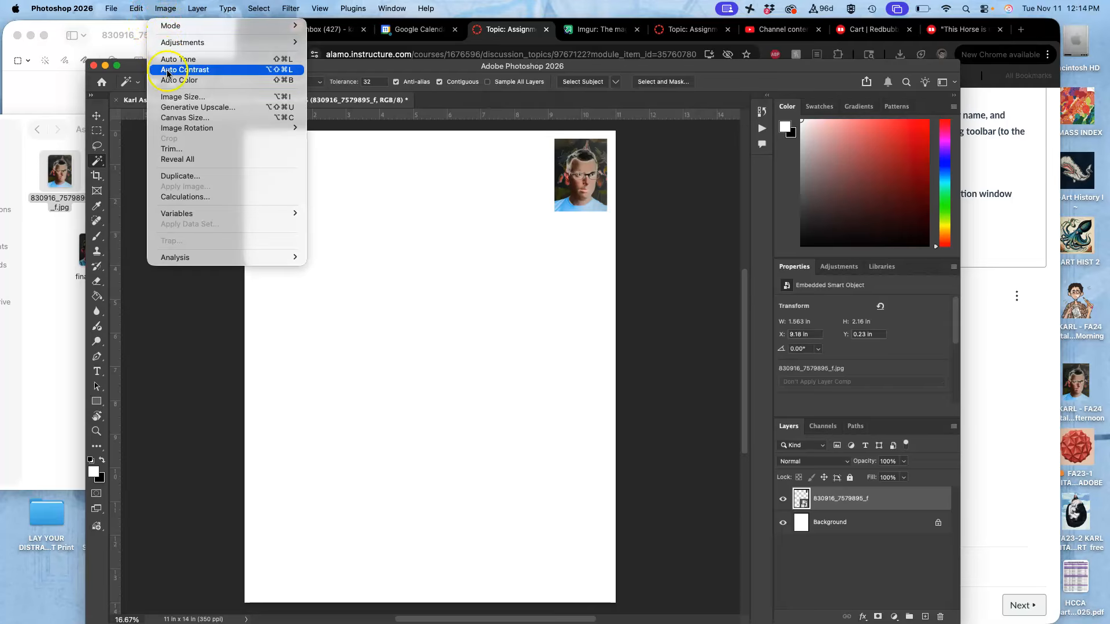
pyautogui.click(181, 116)
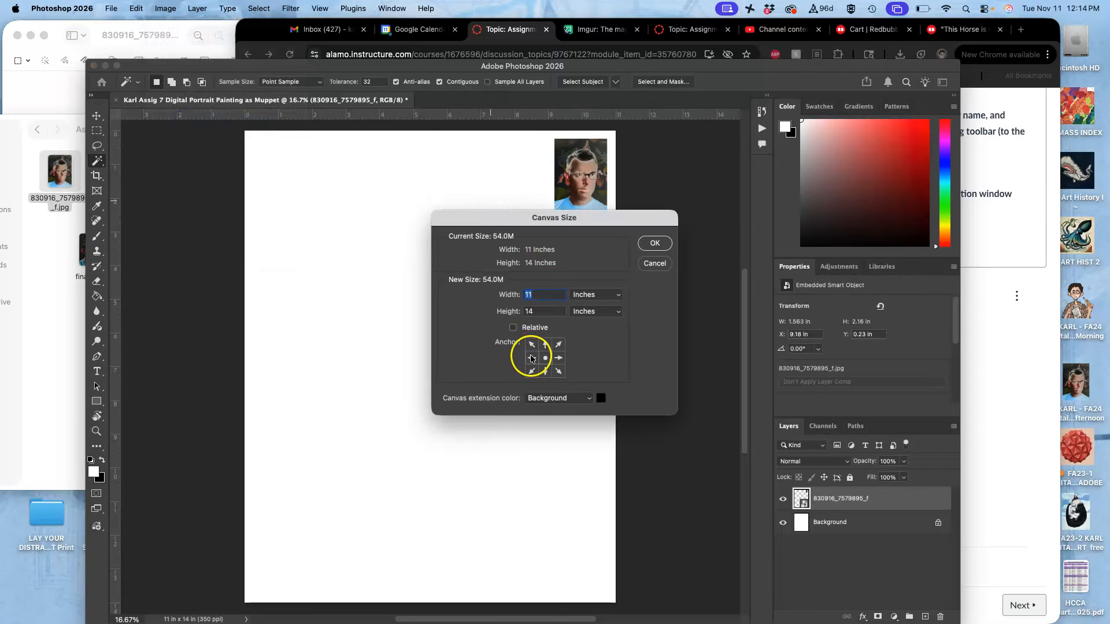
pyautogui.click(532, 358)
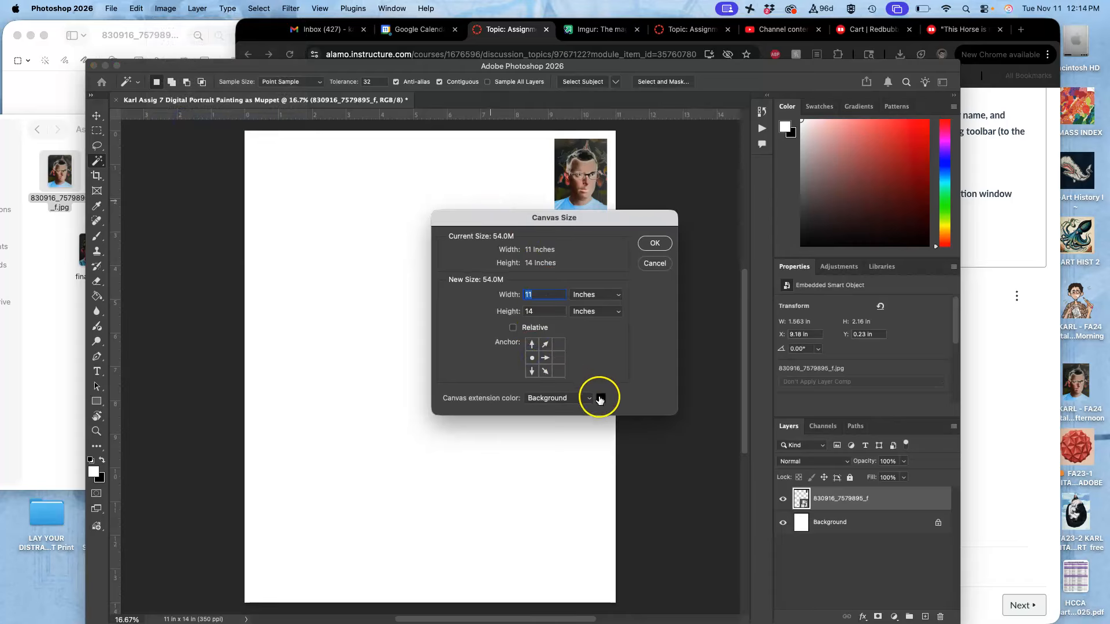
pyautogui.click(591, 398)
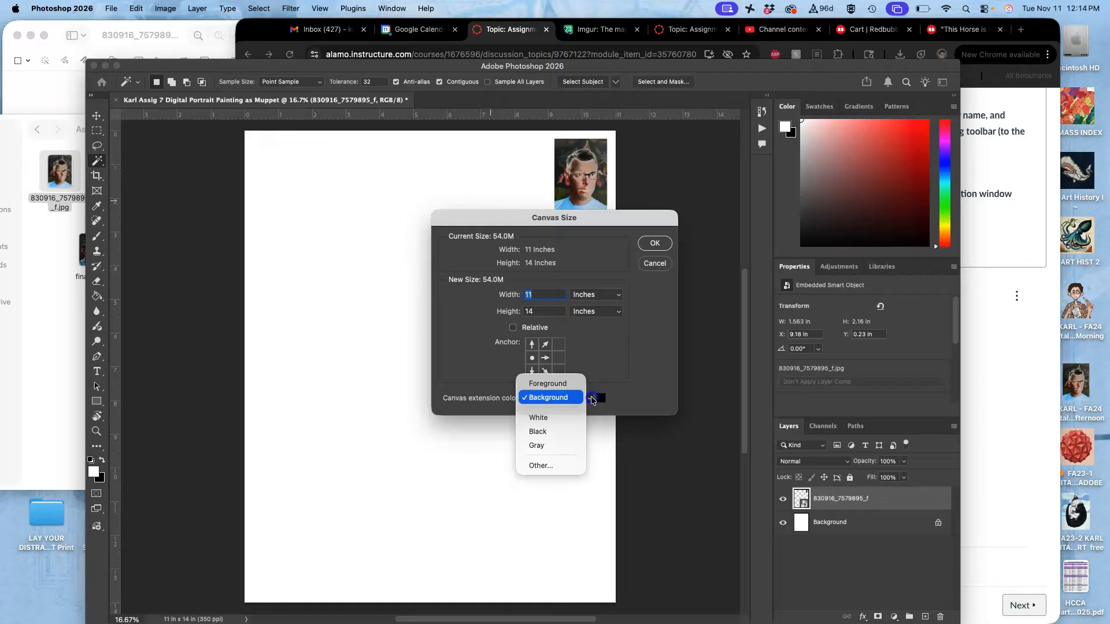
pyautogui.click(558, 446)
pyautogui.moveTo(539, 295); pyautogui.dragTo(518, 295)
pyautogui.write('14')
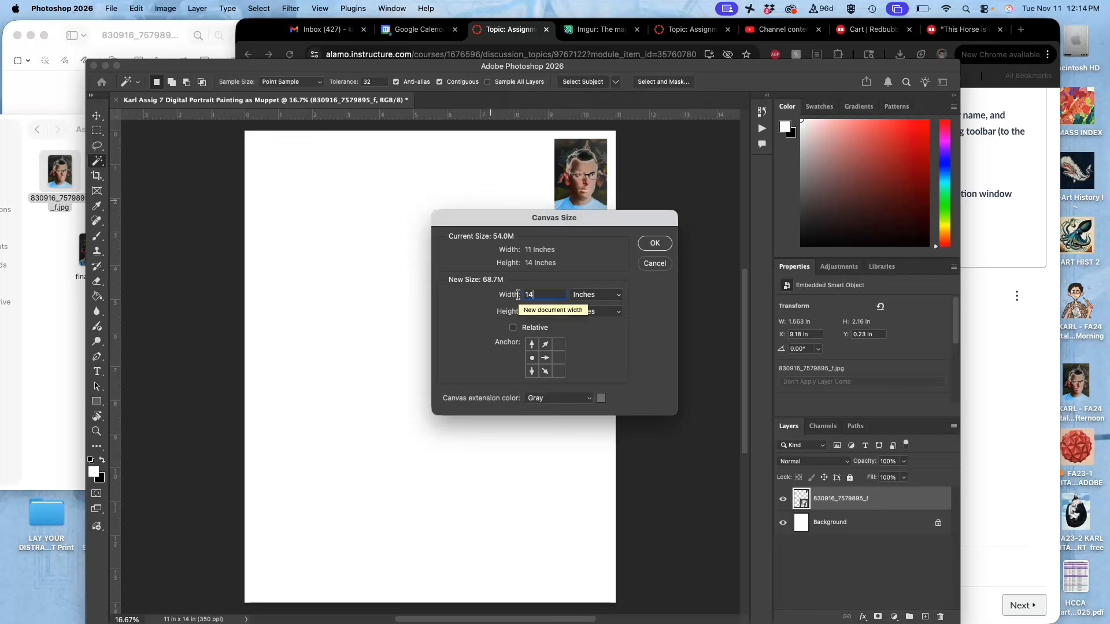
pyautogui.click(655, 243)
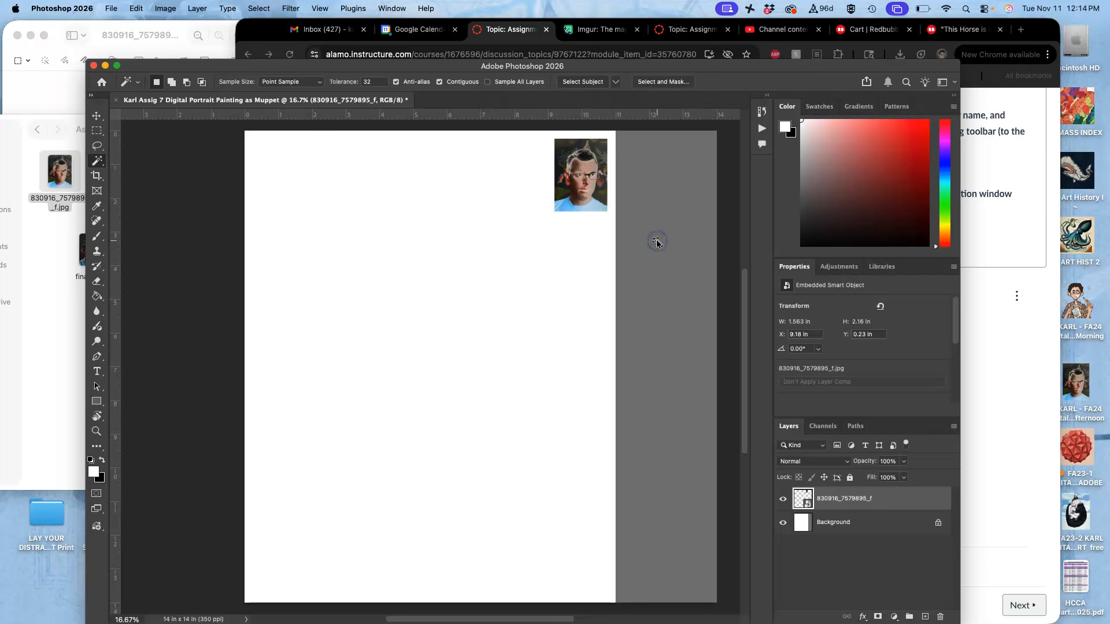
# - Move the portrait photo onto the gray strip and place BEST SO FAR 2 beneath it at about 1.7 by 2.5 inches
pyautogui.click(97, 115)
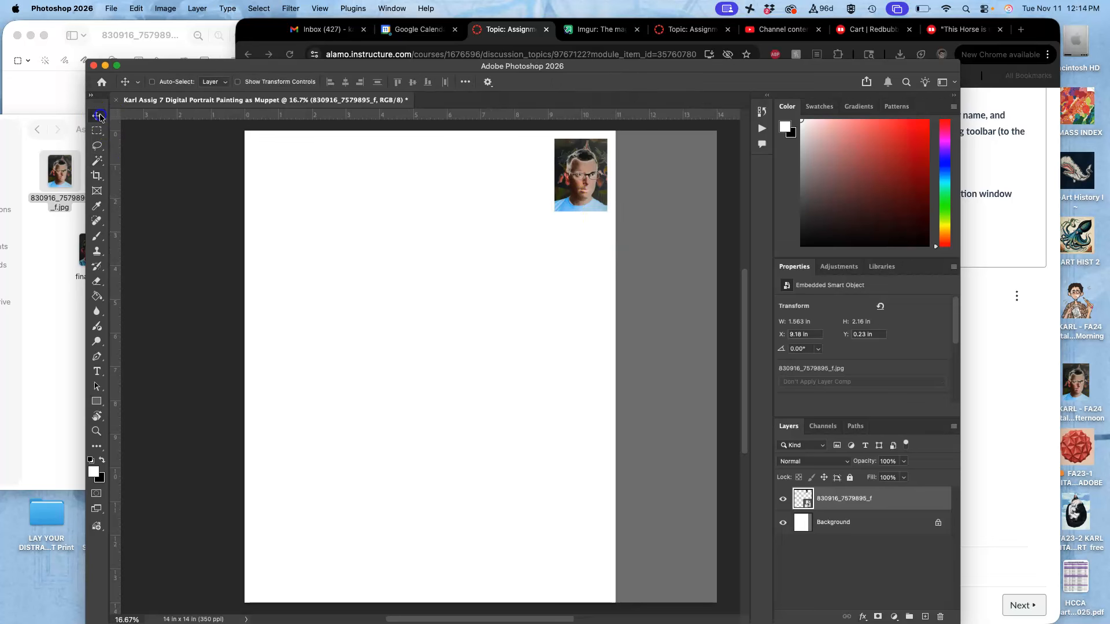
pyautogui.moveTo(591, 179); pyautogui.dragTo(677, 178)
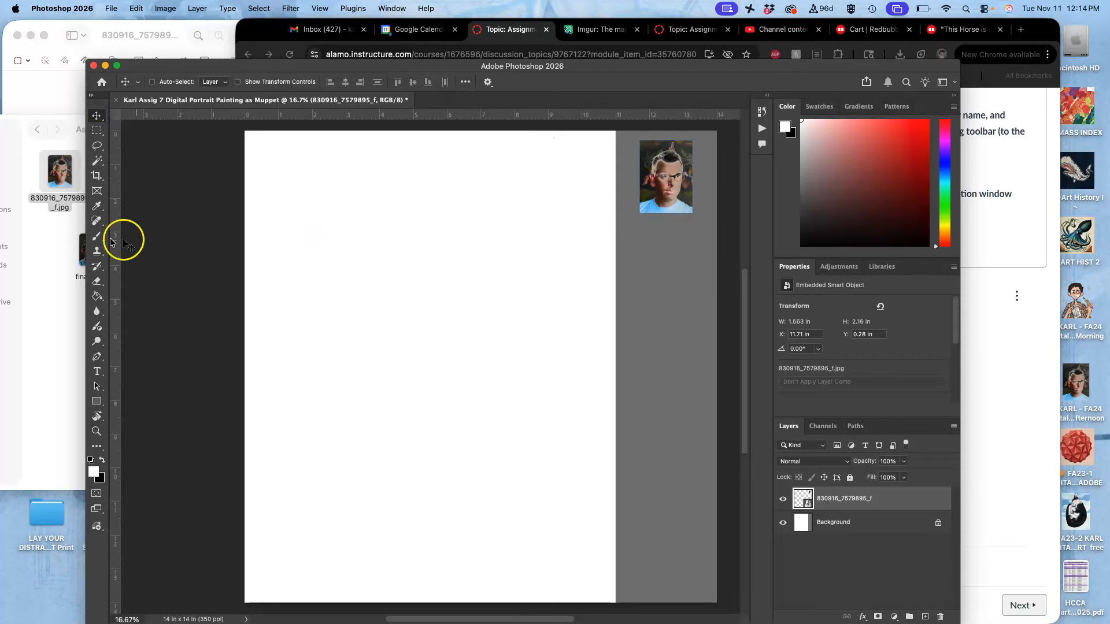
pyautogui.click(64, 241)
pyautogui.moveTo(124, 173); pyautogui.dragTo(671, 266)
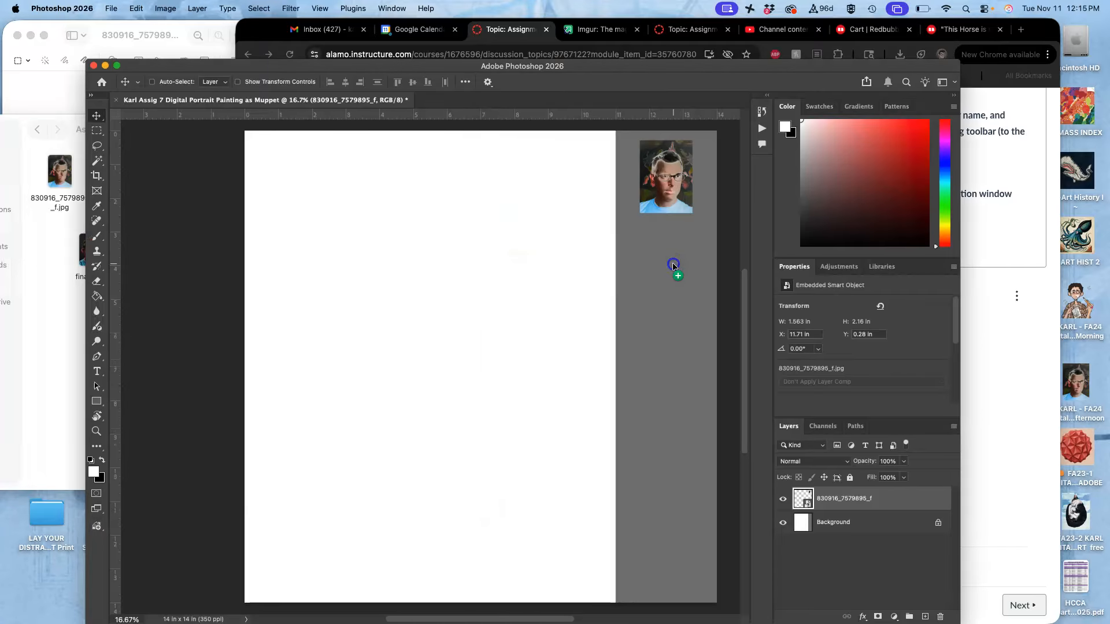
pyautogui.moveTo(627, 144); pyautogui.dragTo(461, 441)
pyautogui.moveTo(395, 466); pyautogui.dragTo(601, 258)
pyautogui.moveTo(546, 377); pyautogui.dragTo(621, 325)
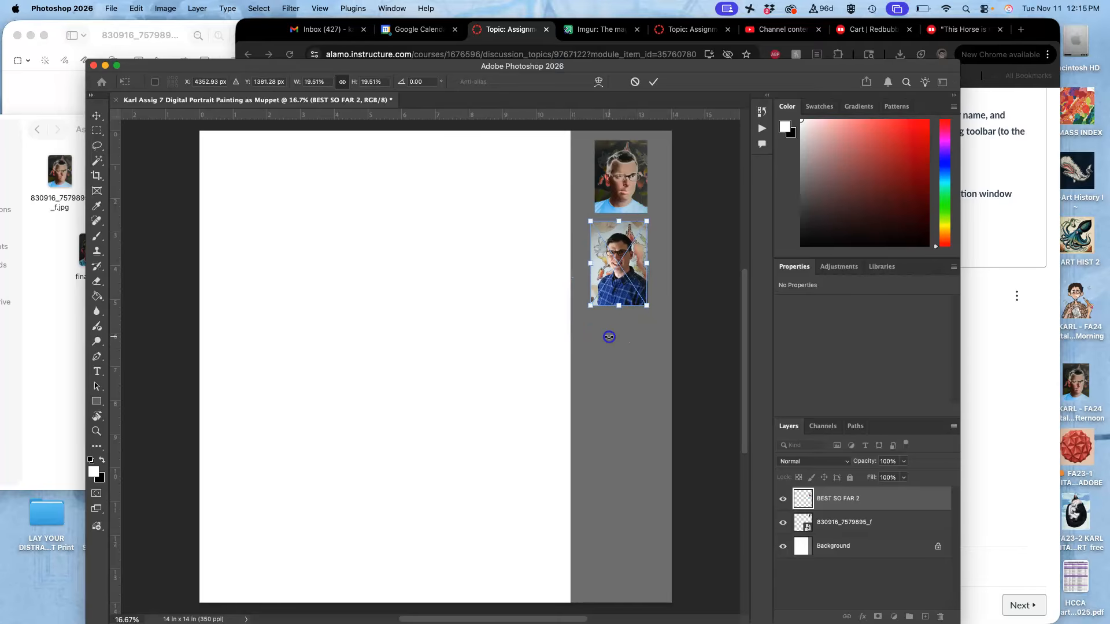
pyautogui.click(54, 279)
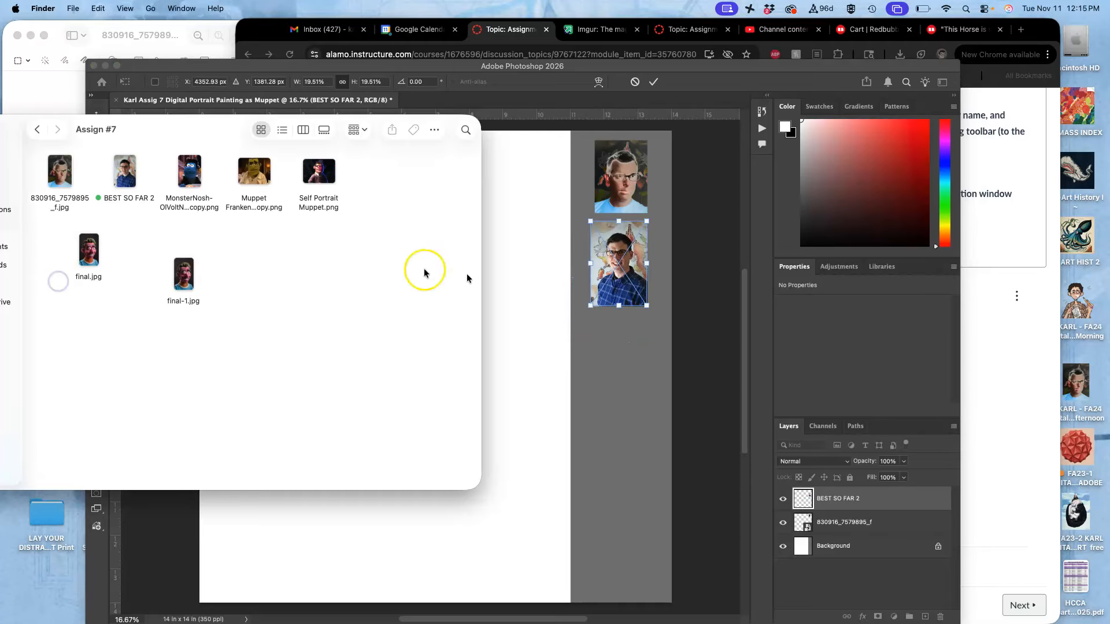
pyautogui.click(508, 282)
pyautogui.press('Return')
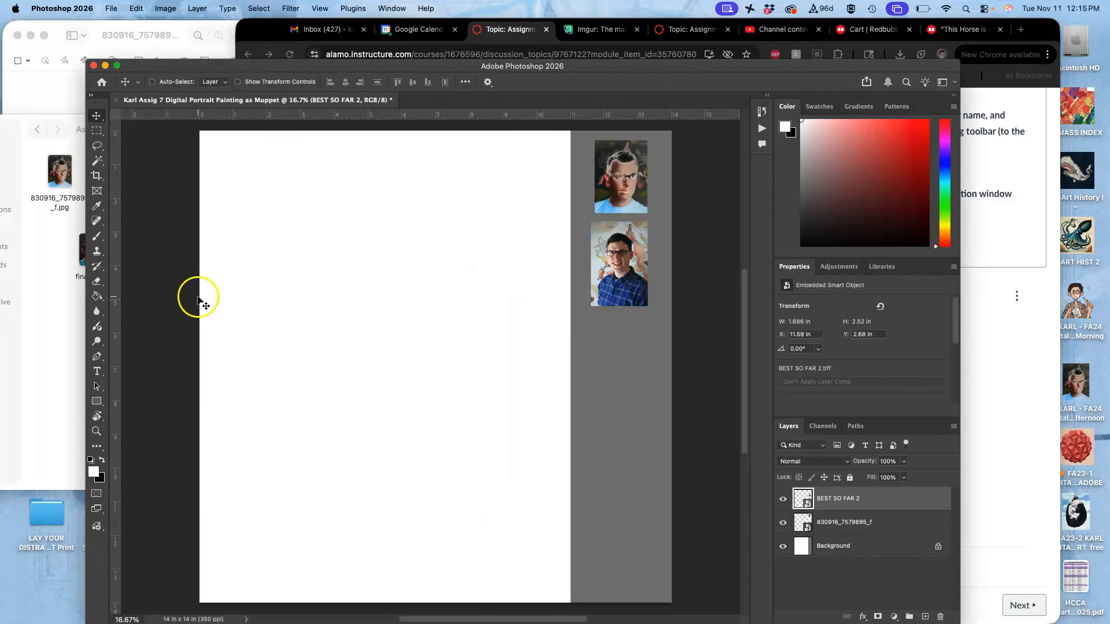
# - Place final-1.jpg from the Assign #7 folder, scale it to about 38% and flip it horizontally
pyautogui.click(51, 289)
pyautogui.moveTo(183, 275); pyautogui.dragTo(522, 359)
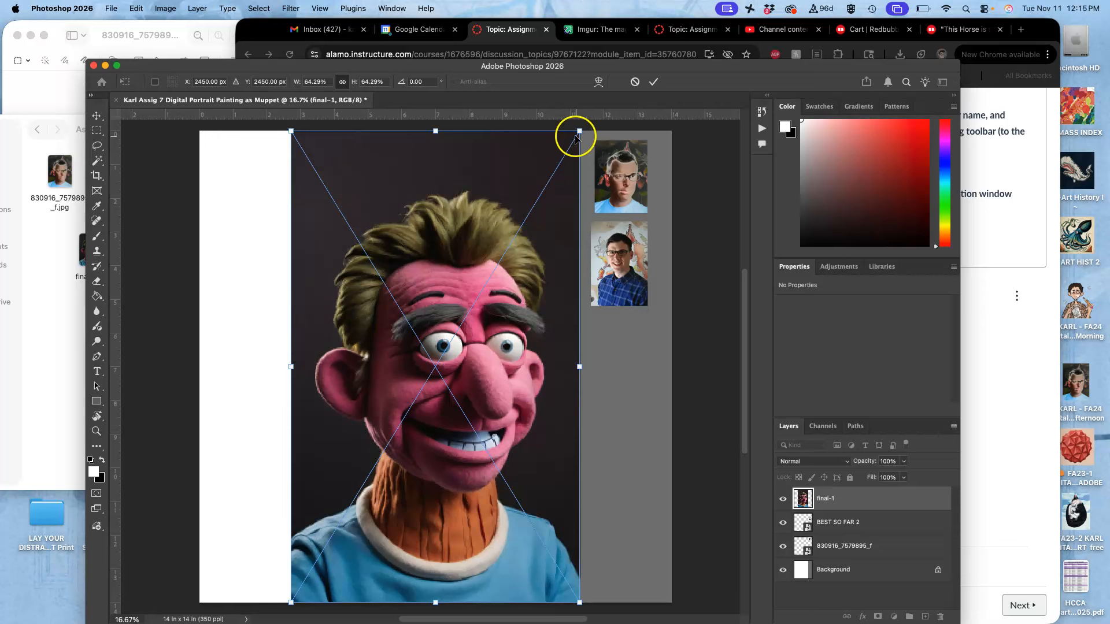
pyautogui.moveTo(579, 130); pyautogui.dragTo(446, 314)
pyautogui.rightClick(403, 447)
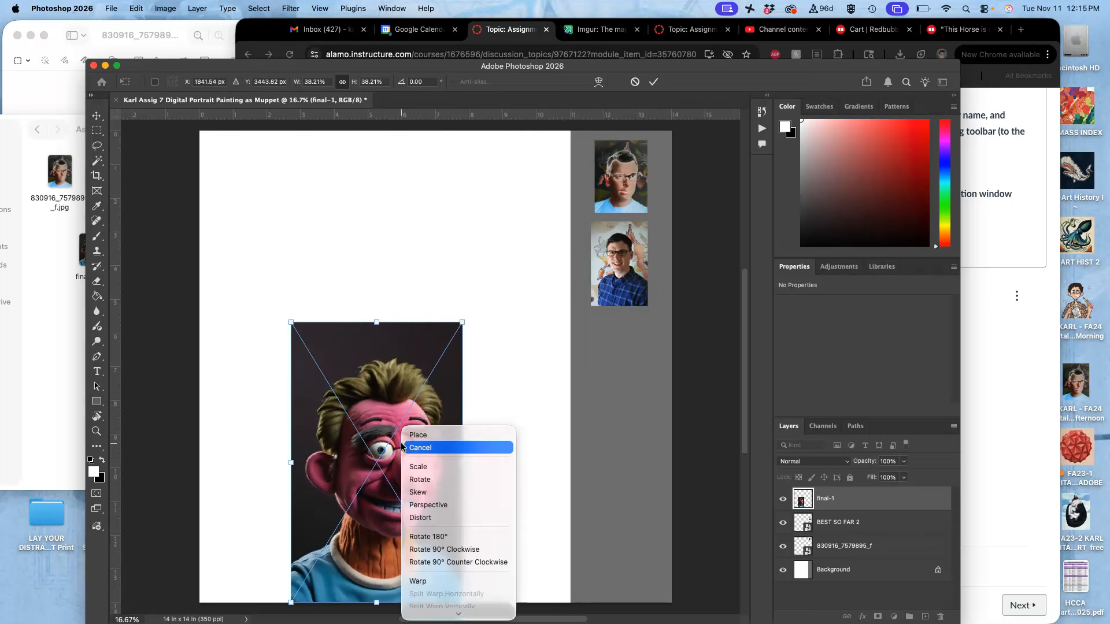
pyautogui.click(443, 493)
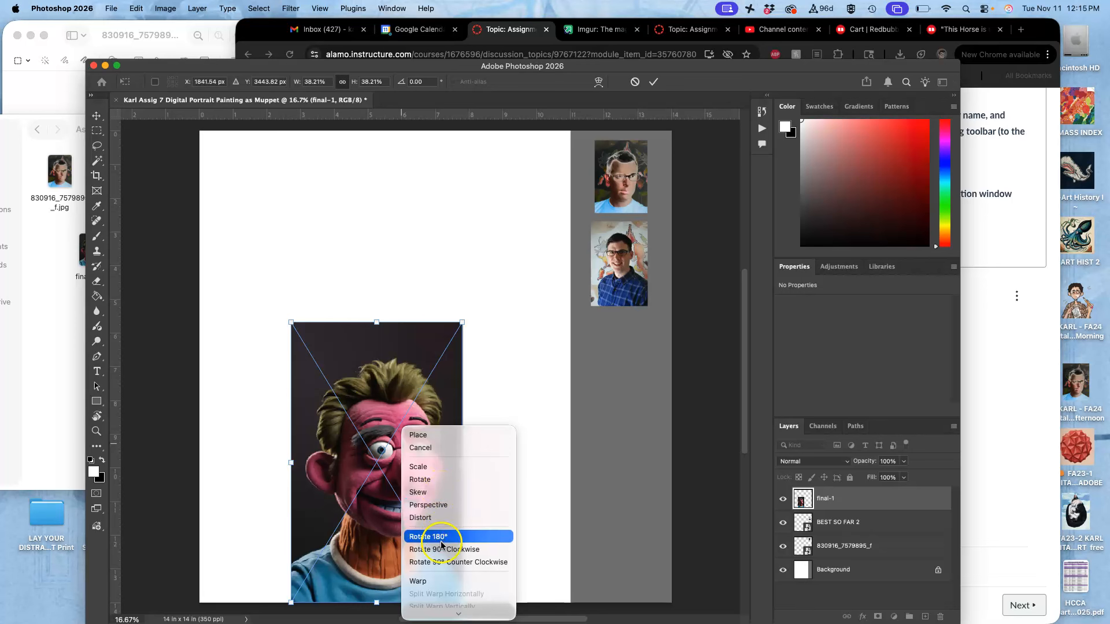
pyautogui.moveTo(442, 613)
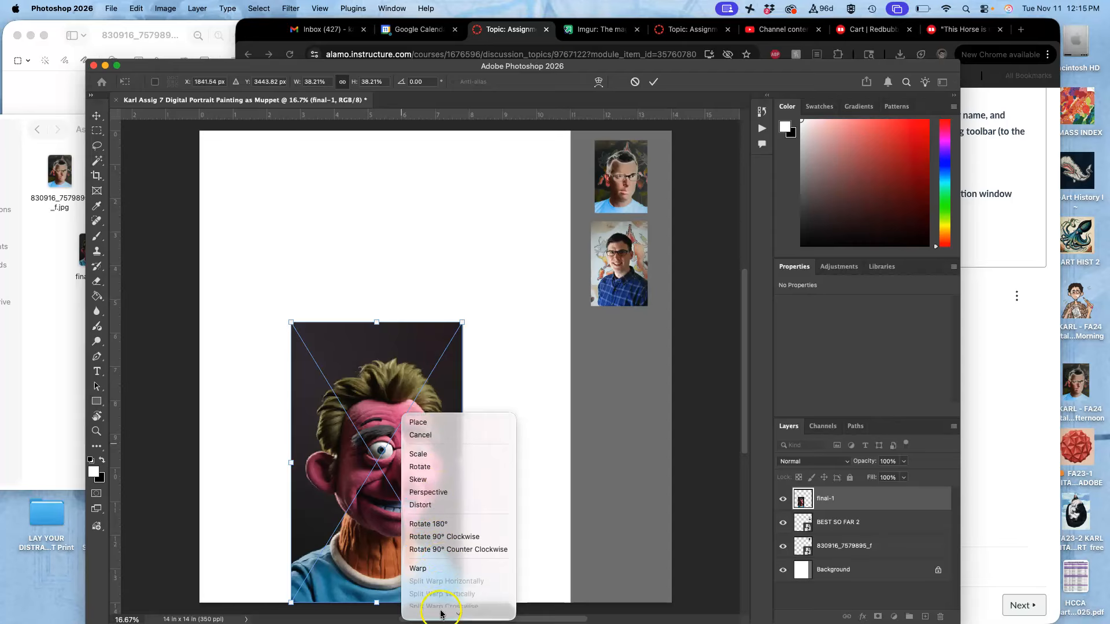
pyautogui.click(433, 599)
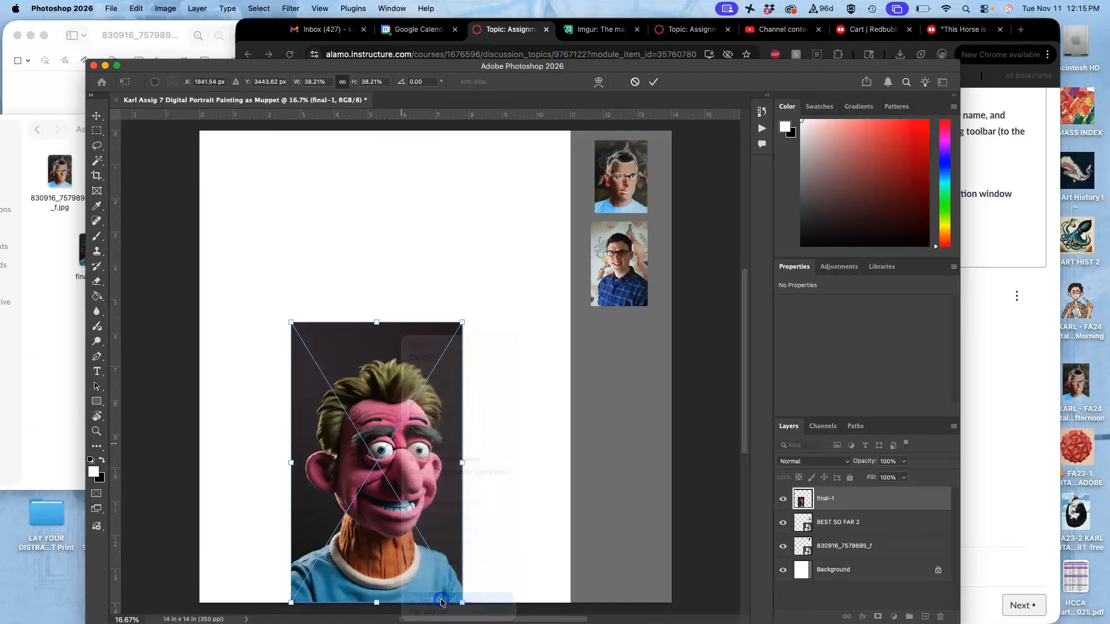
# - Move final-1 onto the gray strip beneath BEST SO FAR 2, scale it to about 13.8% and flip it horizontally
pyautogui.moveTo(454, 445); pyautogui.dragTo(656, 316)
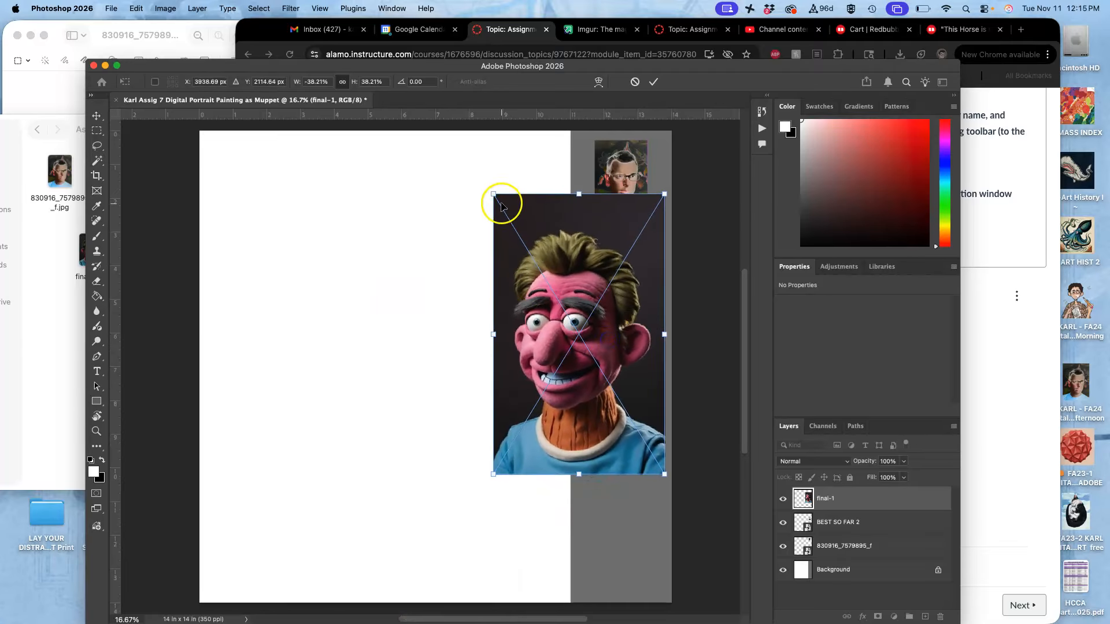
pyautogui.moveTo(496, 195); pyautogui.dragTo(617, 349)
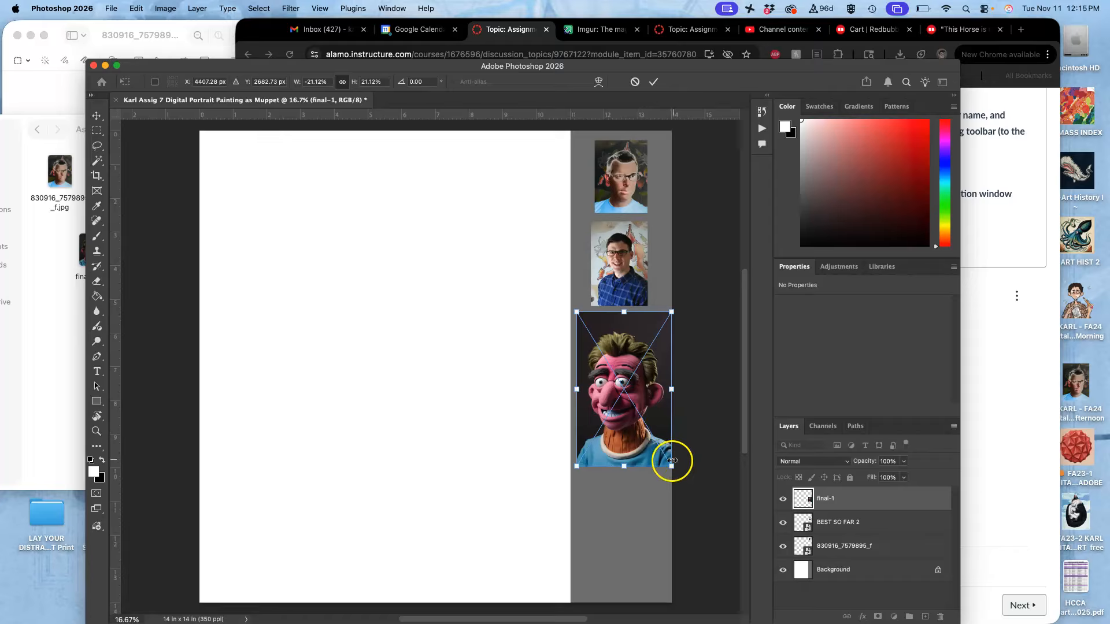
pyautogui.moveTo(671, 466); pyautogui.dragTo(642, 414)
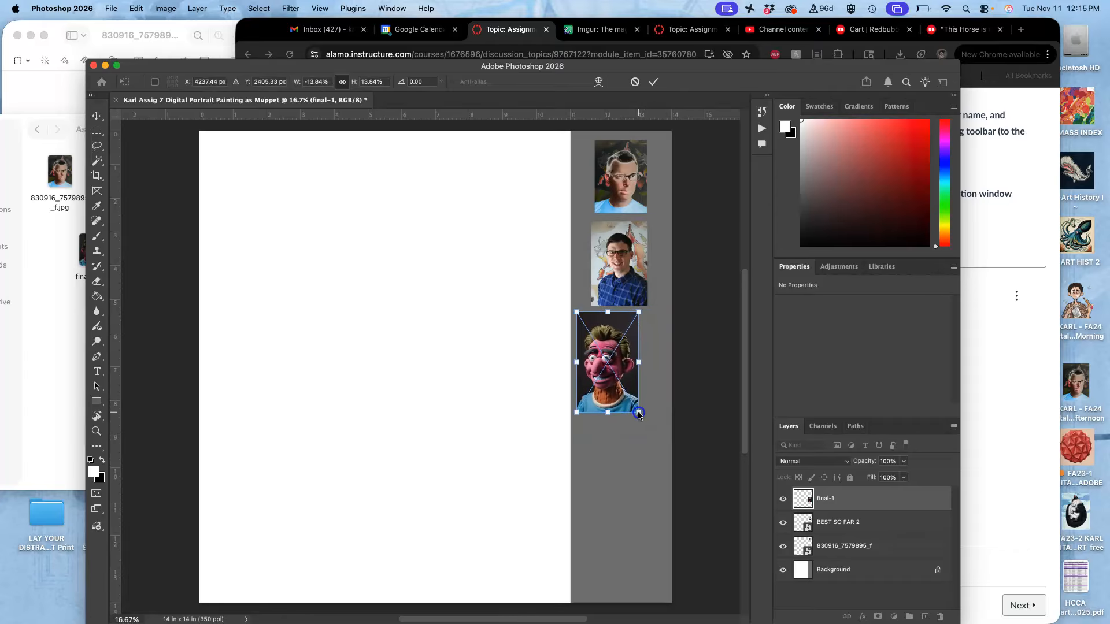
pyautogui.moveTo(627, 359); pyautogui.dragTo(636, 364)
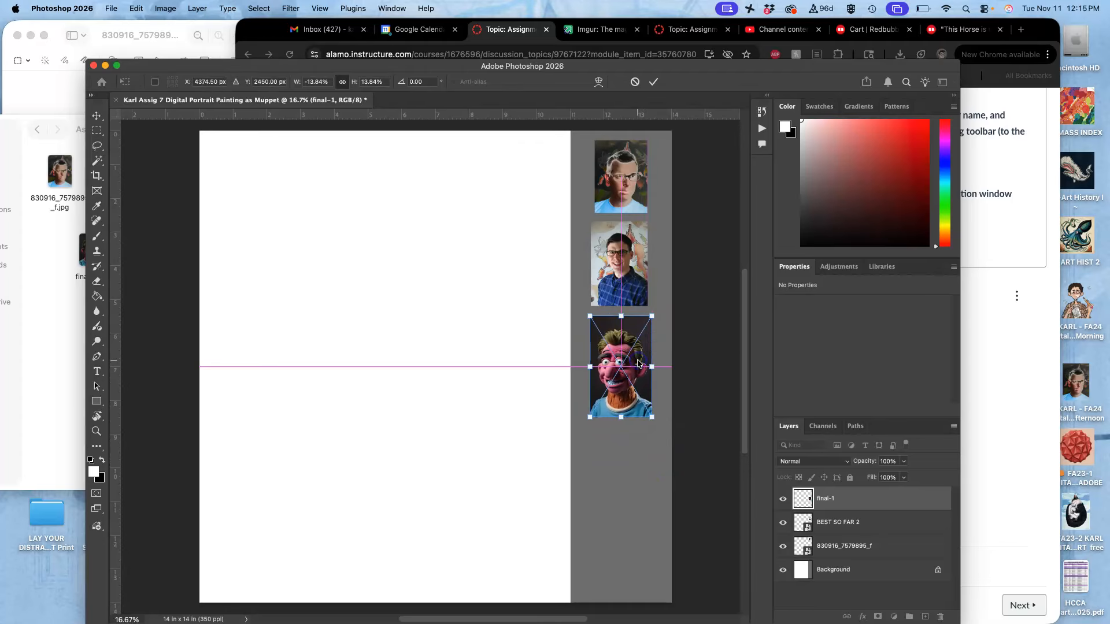
pyautogui.rightClick(636, 363)
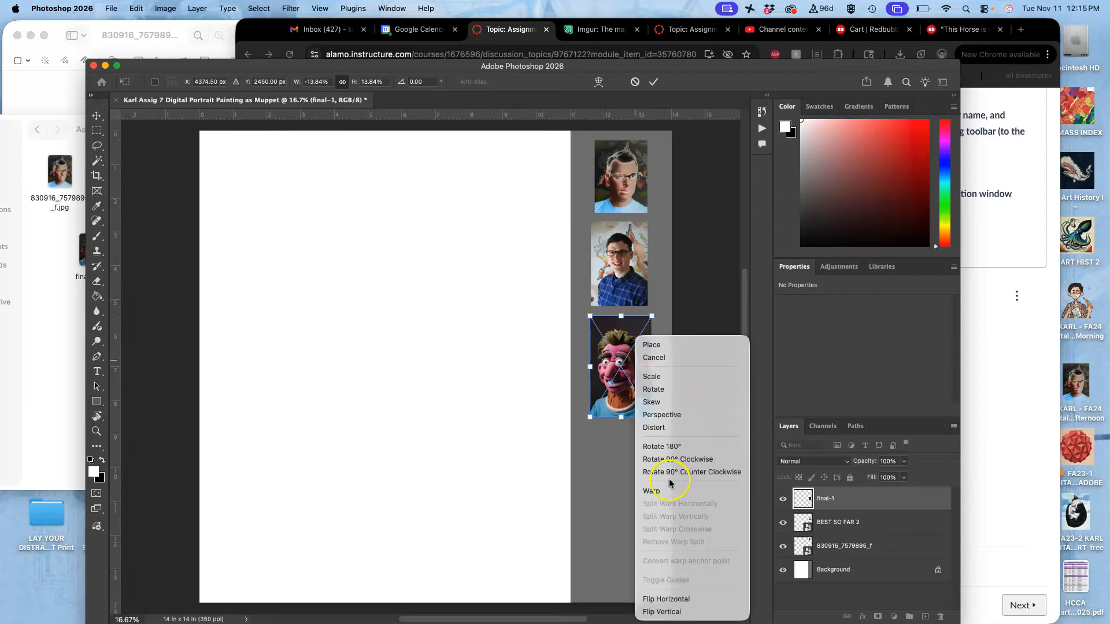
pyautogui.click(684, 599)
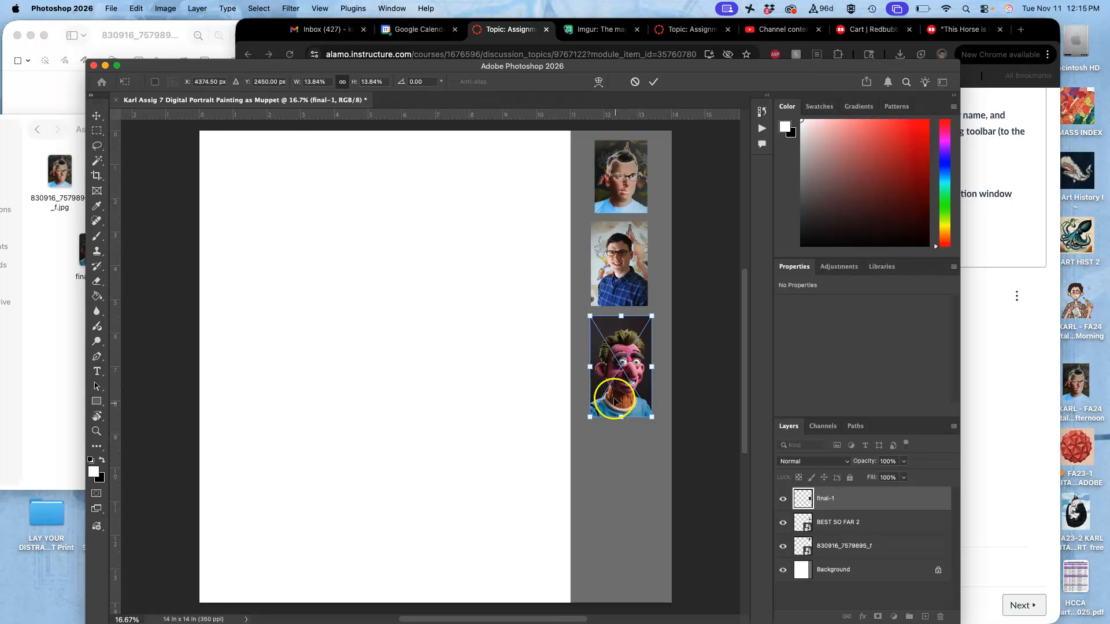
pyautogui.press('Return')
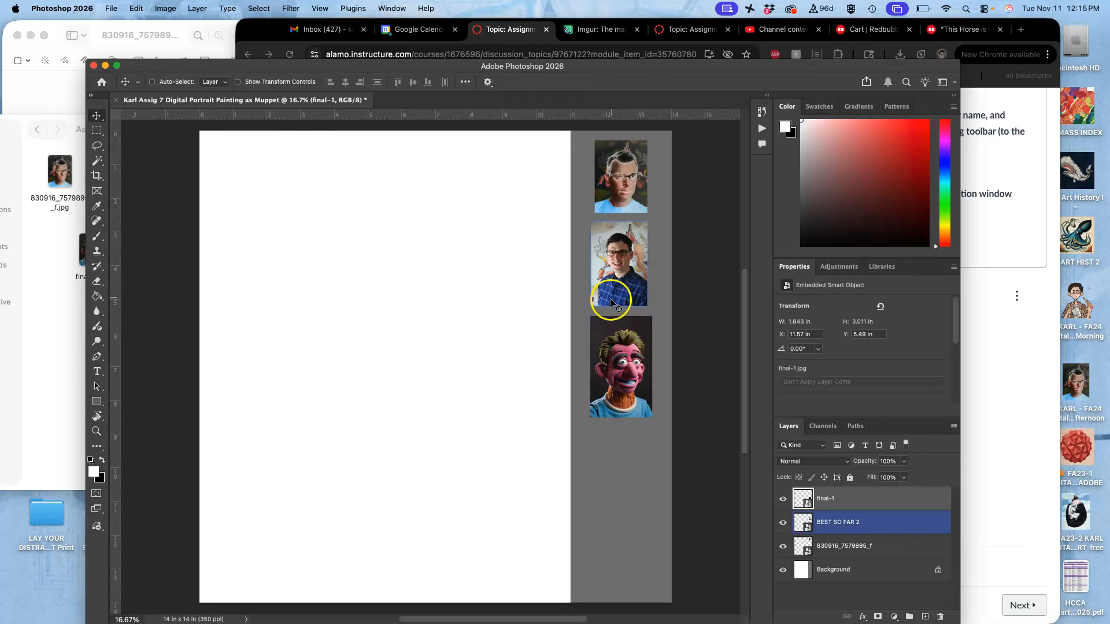
# - Flip the BEST SO FAR 2 photo horizontally
pyautogui.rightClick(613, 281)
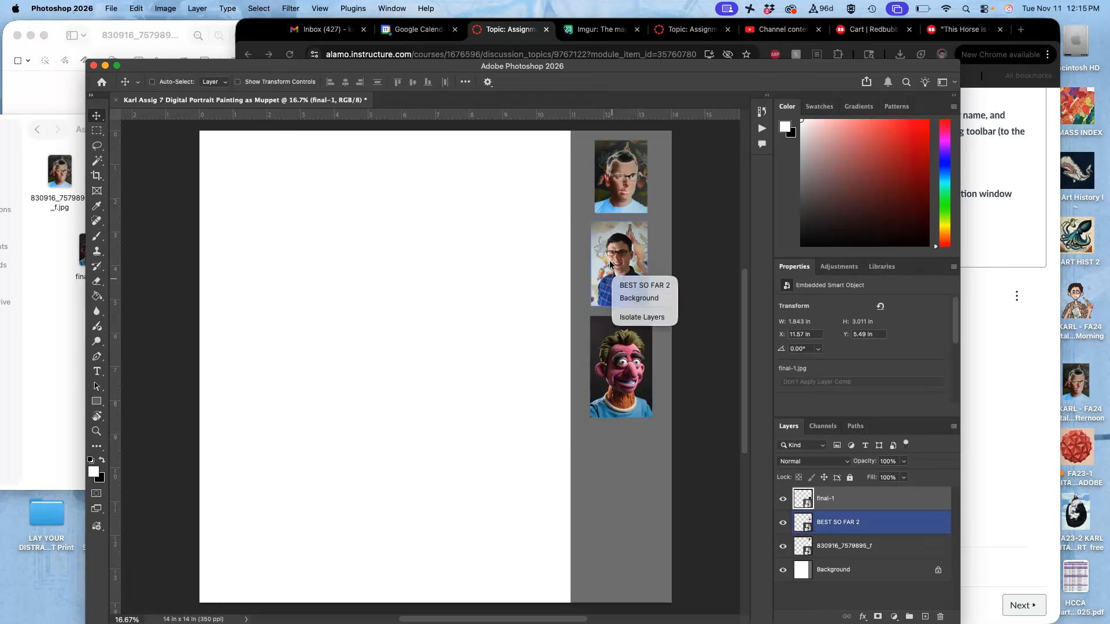
pyautogui.click(611, 264)
pyautogui.click(843, 528)
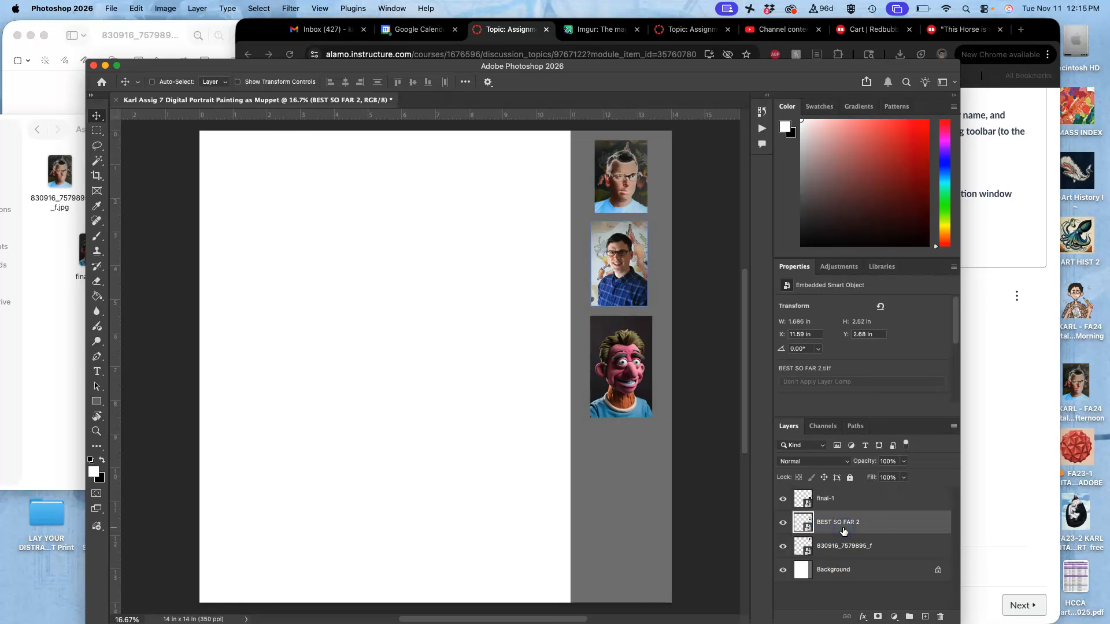
pyautogui.press('super+t')
pyautogui.rightClick(621, 295)
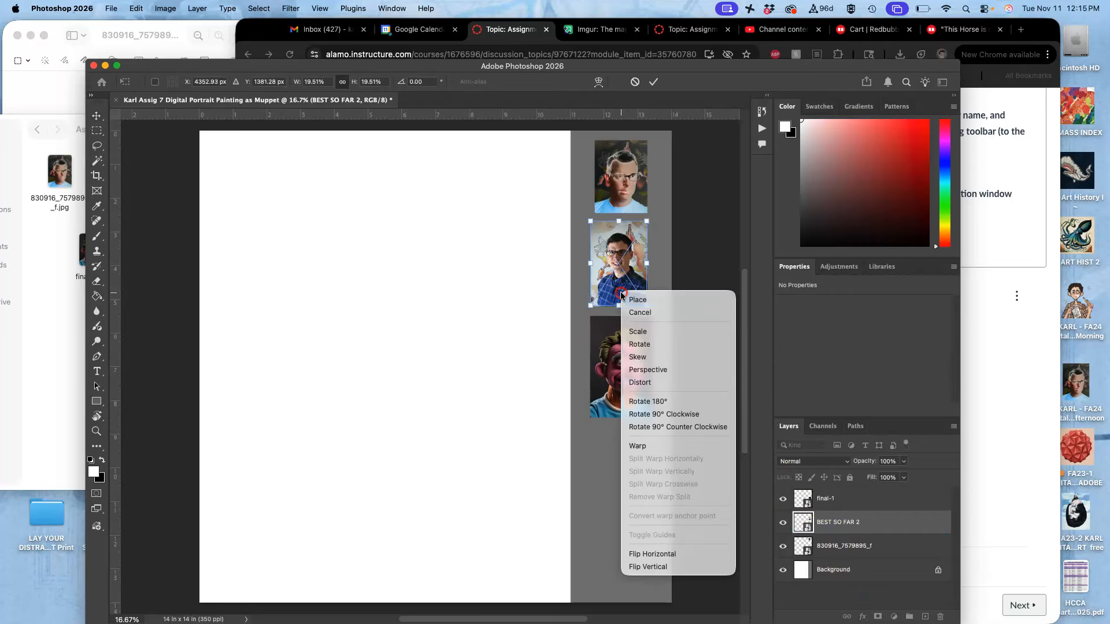
pyautogui.click(659, 554)
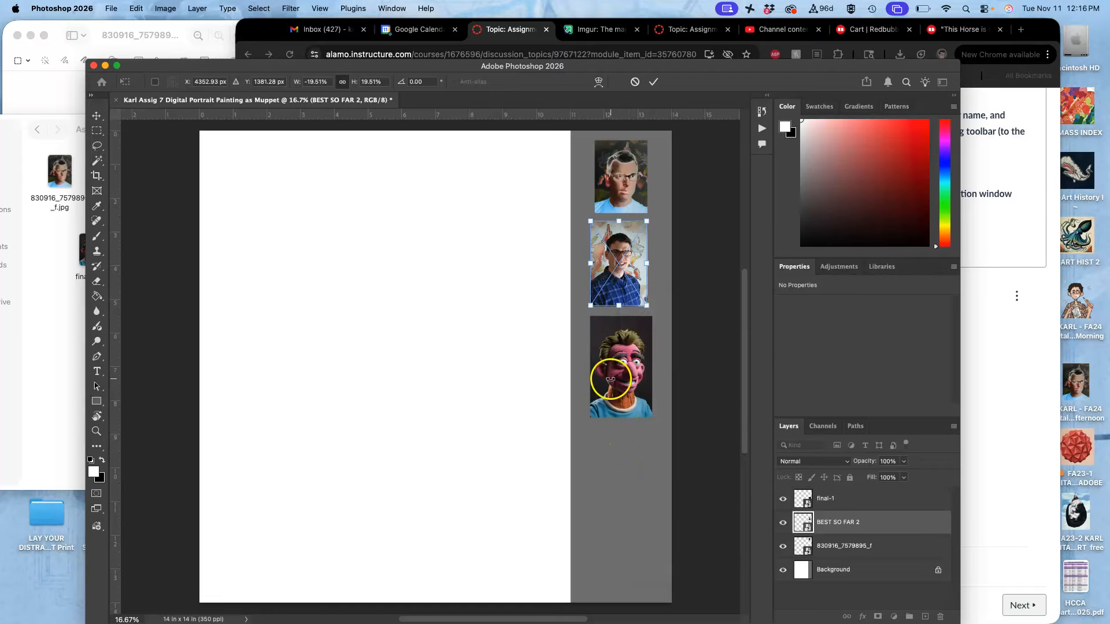
pyautogui.click(97, 146)
# - Place Self Portrait Muppet.png from the Assign #7 folder at 100% in the middle of the document
pyautogui.click(35, 269)
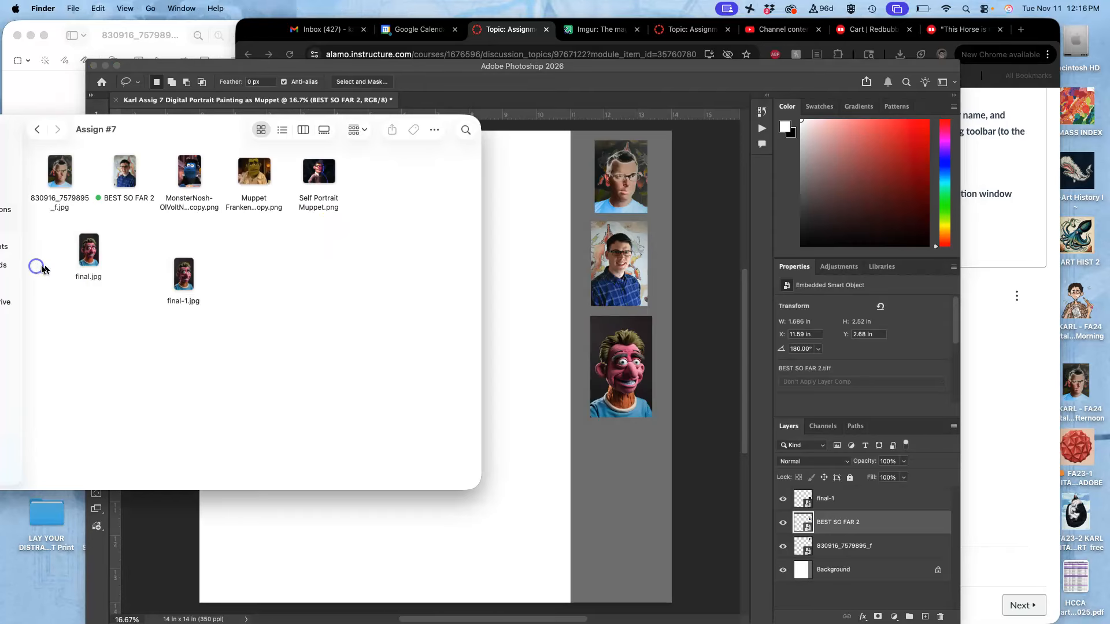
pyautogui.click(317, 173)
pyautogui.moveTo(317, 174); pyautogui.dragTo(499, 491)
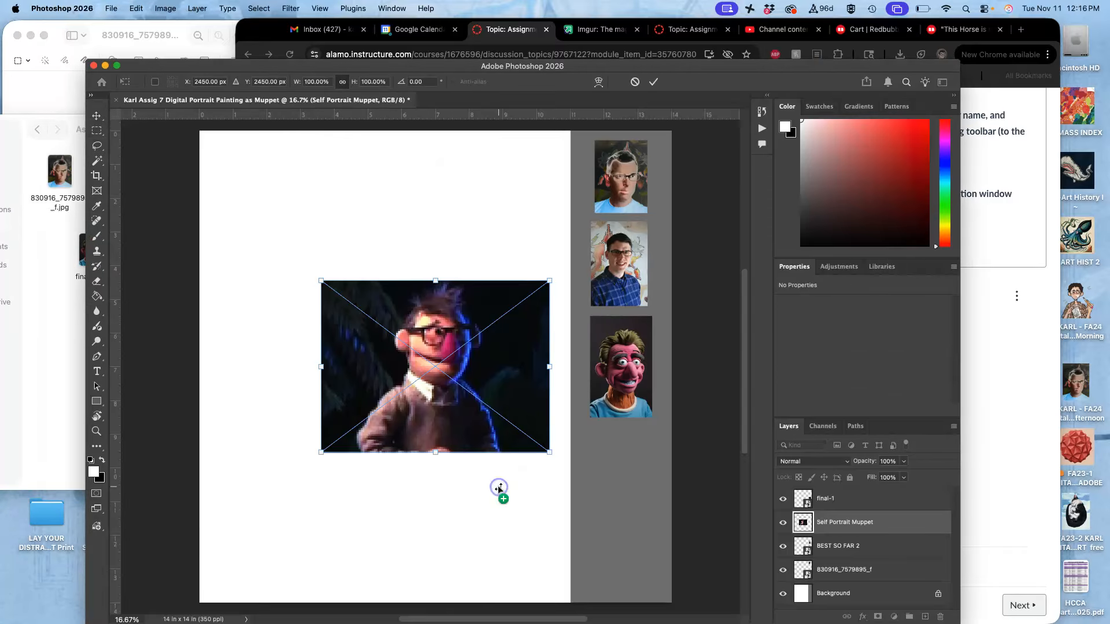
pyautogui.press('Return')
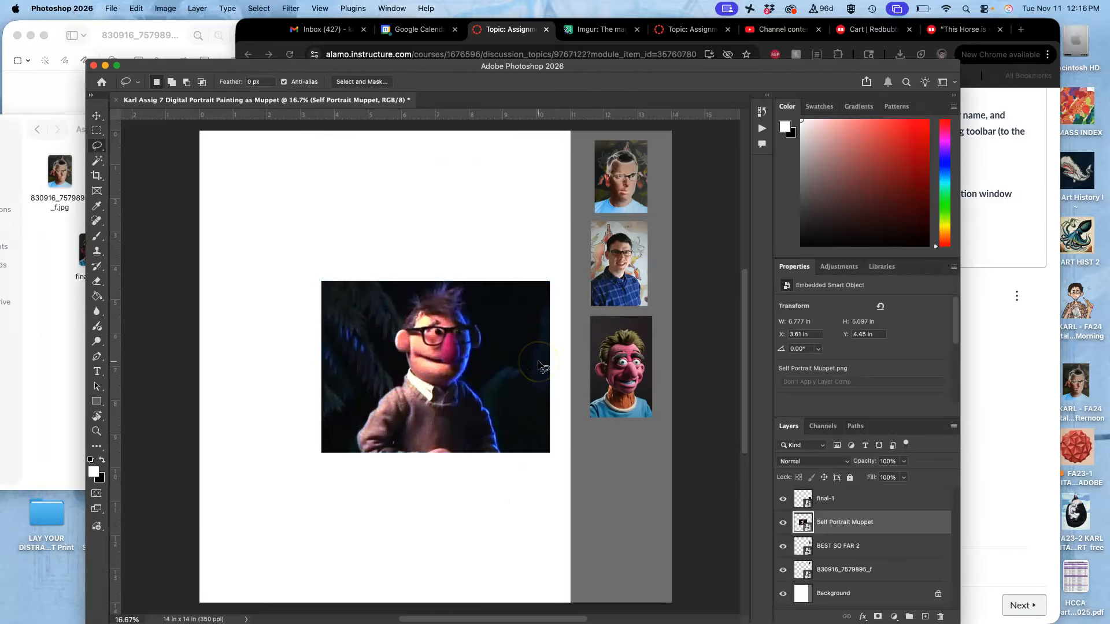
# - Copy a rectangular area of about 3.5 by 4.5 inches around the Muppet to a new layer and delete the Self Portrait Muppet layer
pyautogui.click(97, 130)
pyautogui.moveTo(378, 273); pyautogui.dragTo(491, 443)
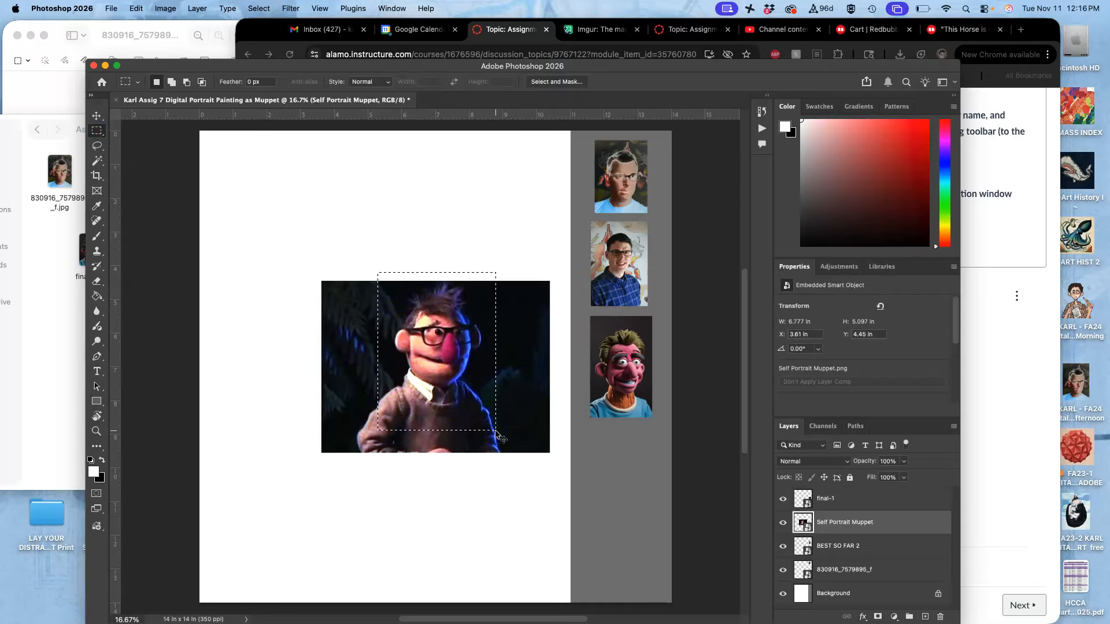
pyautogui.press('super+j')
pyautogui.click(897, 547)
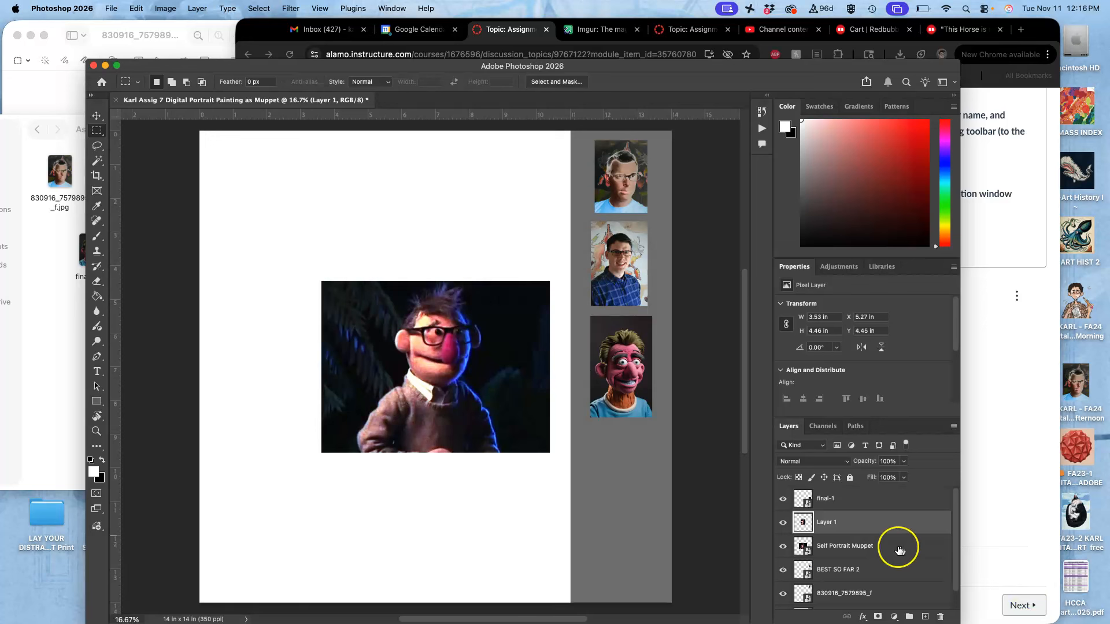
pyautogui.press('Delete')
# - Move the cropped Muppet in Layer 1 onto the gray strip beneath final-1, scaled to about 2.4 by 3.0 inches
pyautogui.press('super+t')
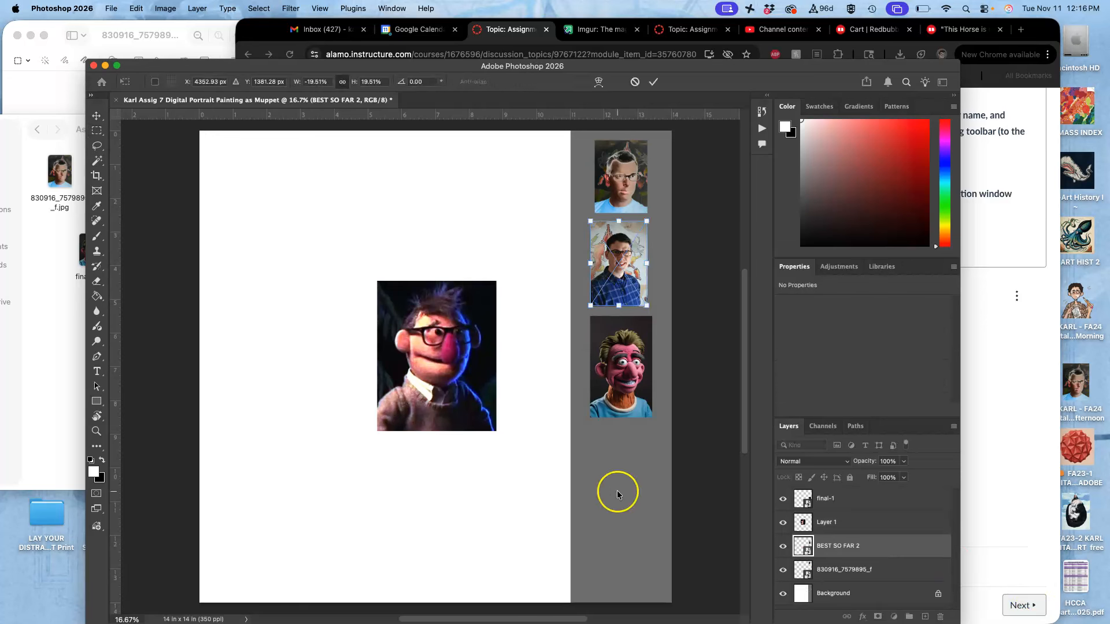
pyautogui.click(841, 501)
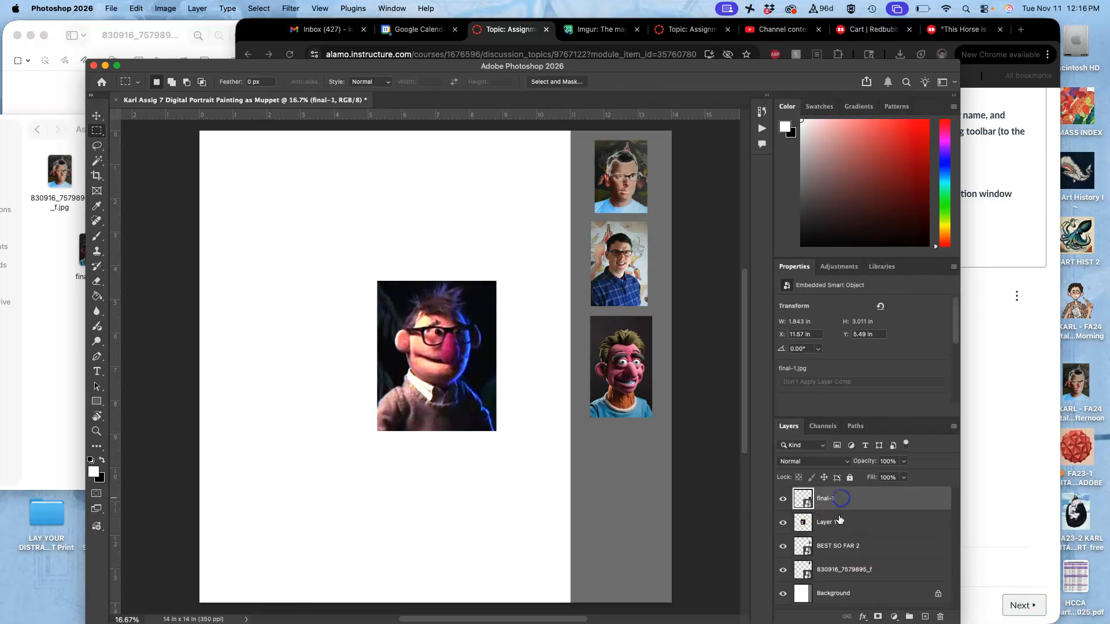
pyautogui.click(838, 523)
pyautogui.press('super+t')
pyautogui.moveTo(448, 388); pyautogui.dragTo(614, 492)
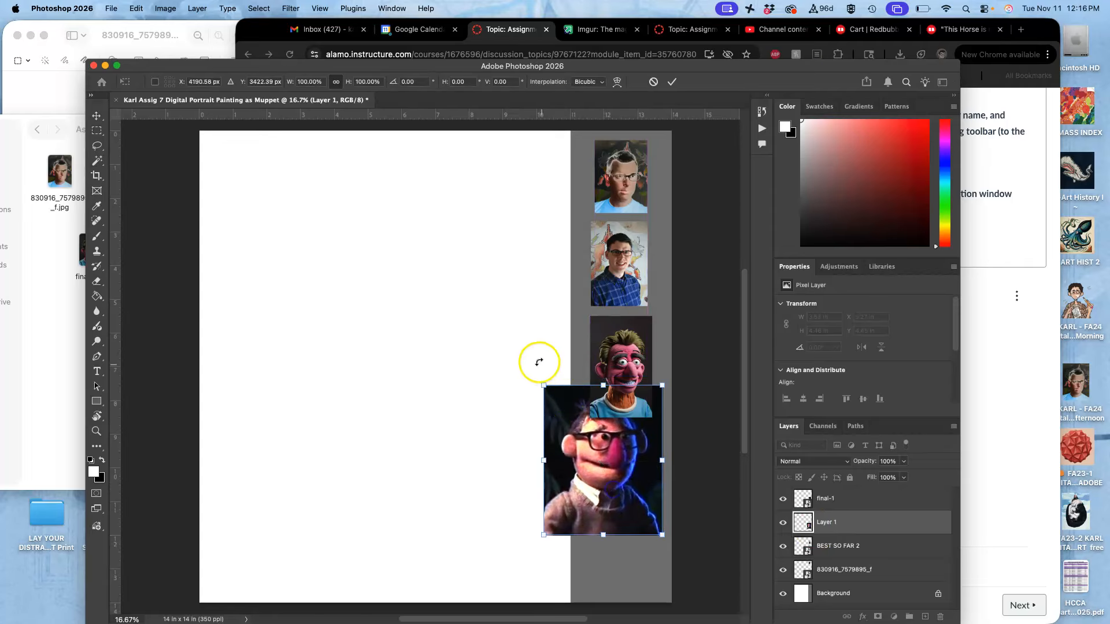
pyautogui.moveTo(545, 385); pyautogui.dragTo(596, 426)
pyautogui.press('Return')
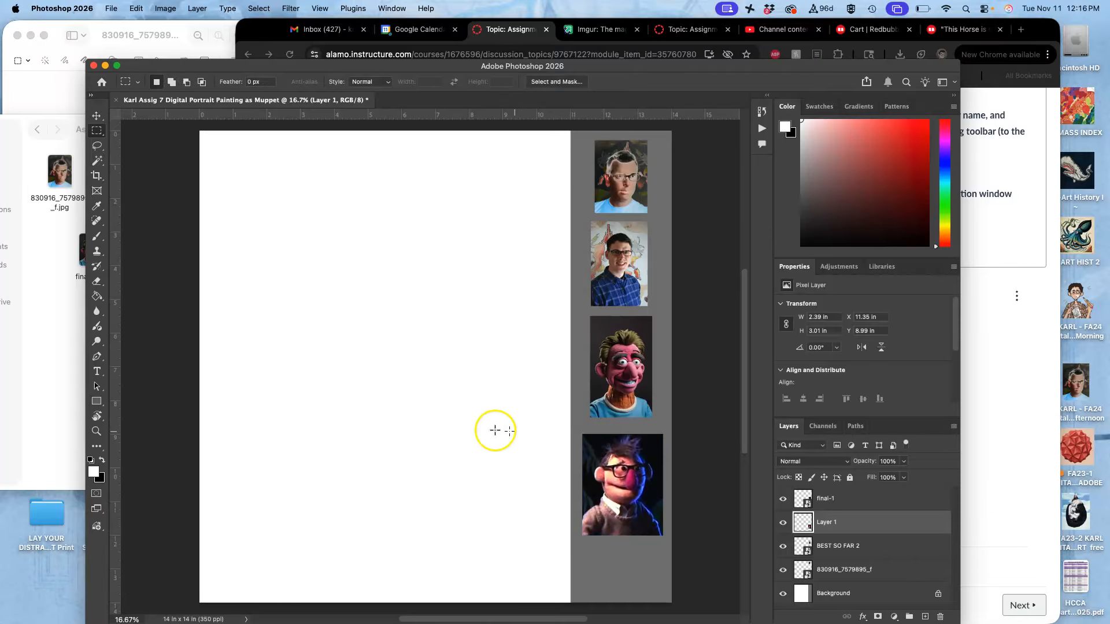
# - Place MonsterNosh-OlVoltNeck copy.png from the Assign #7 folder at the lower end of the gray strip, scaled to about 45%
pyautogui.click(25, 300)
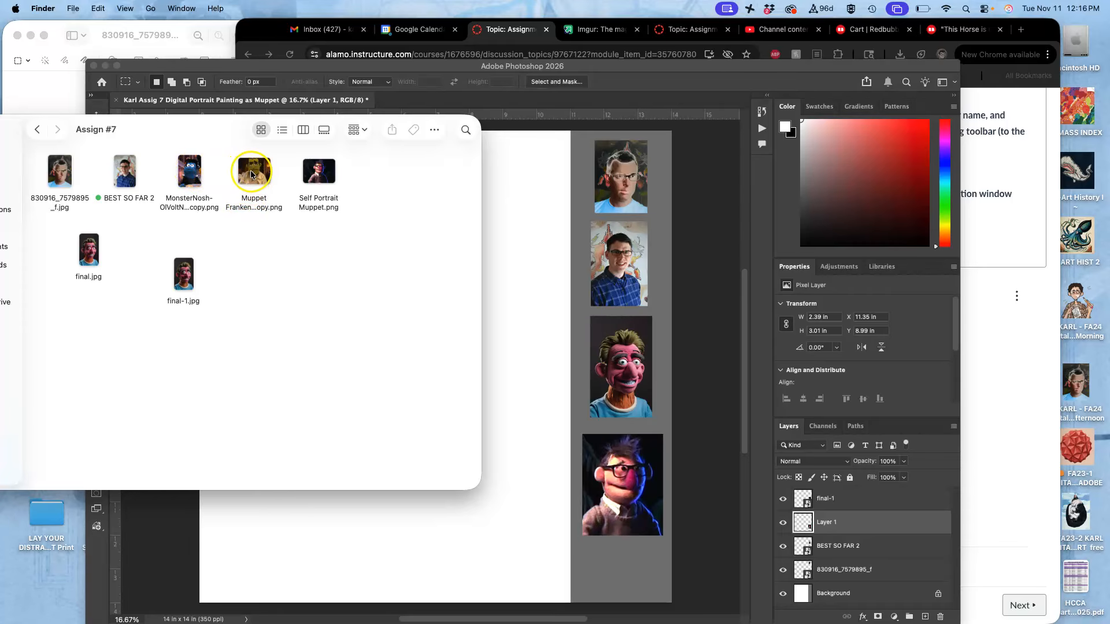
pyautogui.moveTo(189, 171); pyautogui.dragTo(518, 388)
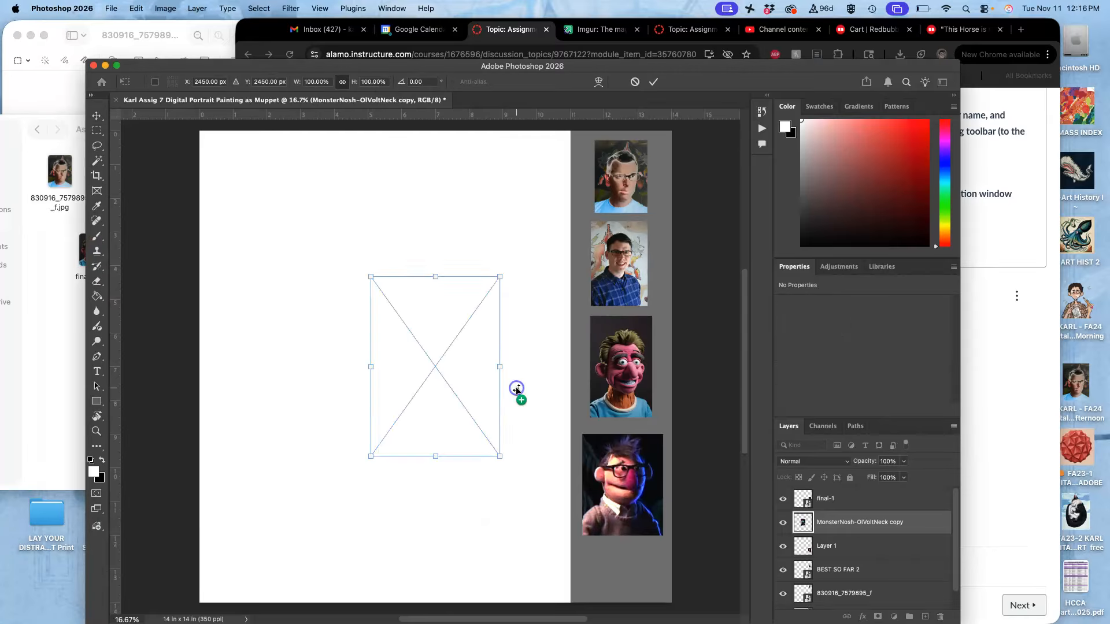
pyautogui.moveTo(500, 277); pyautogui.dragTo(458, 335)
pyautogui.moveTo(427, 403); pyautogui.dragTo(618, 556)
pyautogui.moveTo(647, 485); pyautogui.dragTo(634, 557)
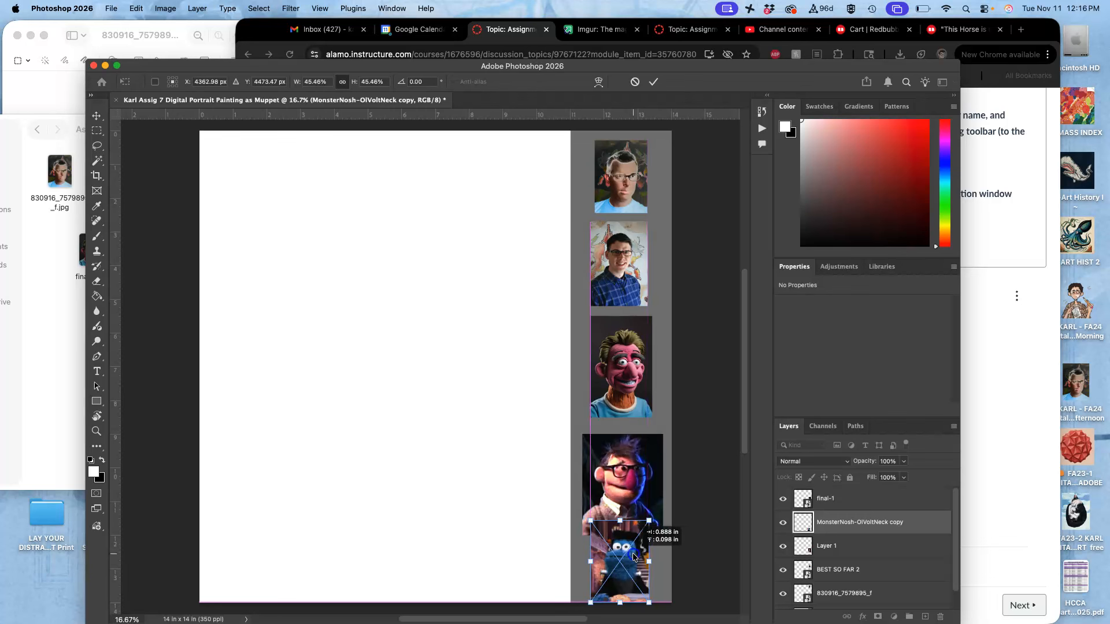
pyautogui.press('Return')
# - Flip the MonsterNosh-OlVoltNeck copy image horizontally
pyautogui.press('m')
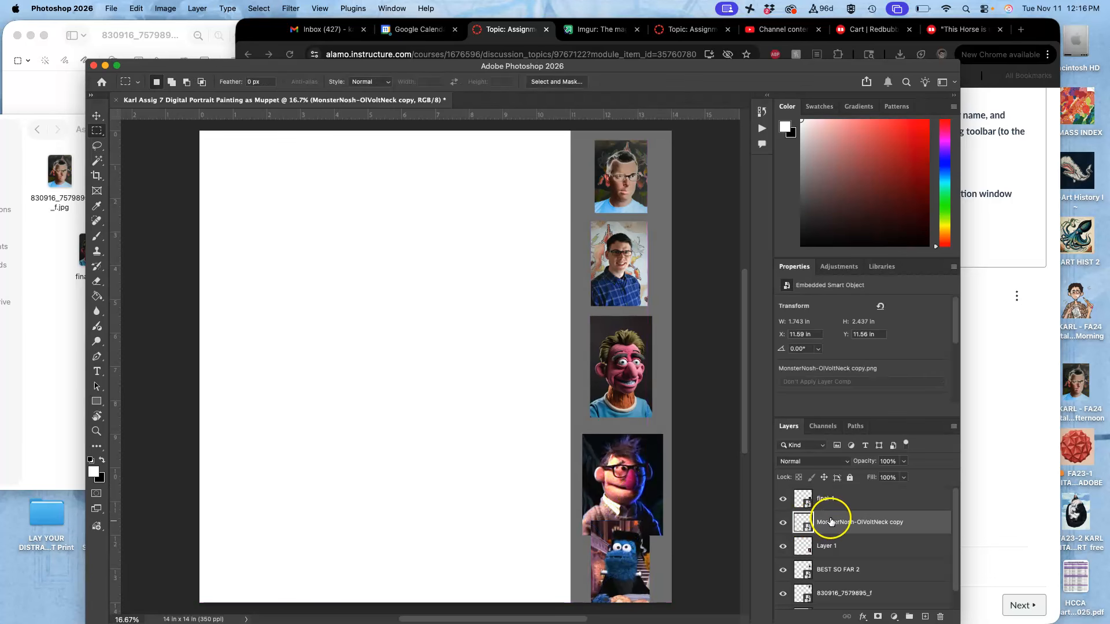
pyautogui.press('super+t')
pyautogui.rightClick(639, 565)
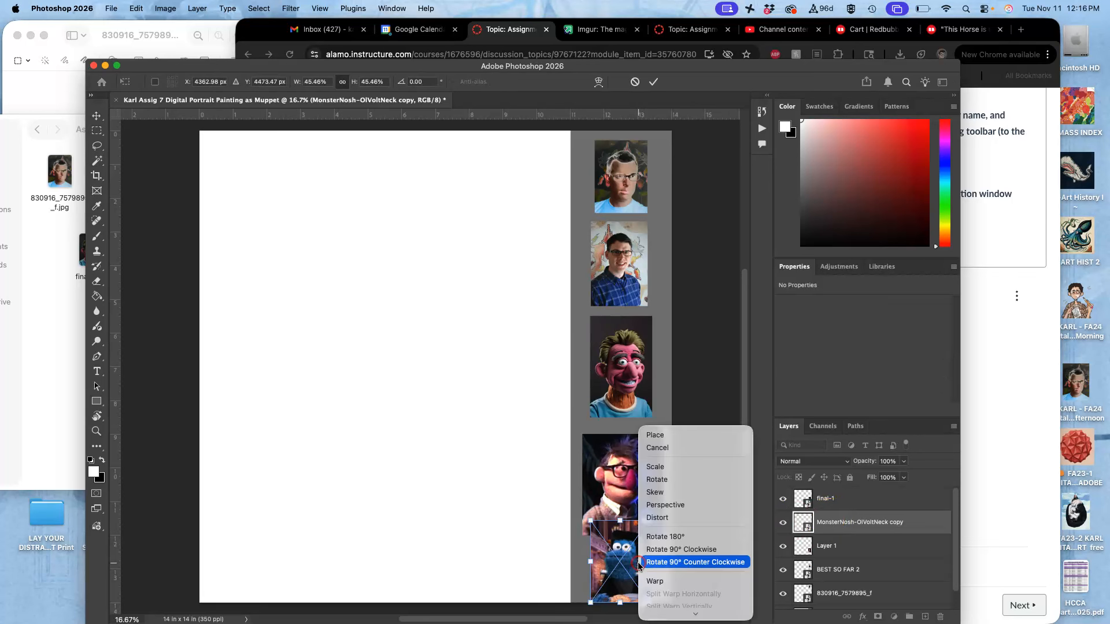
pyautogui.click(664, 595)
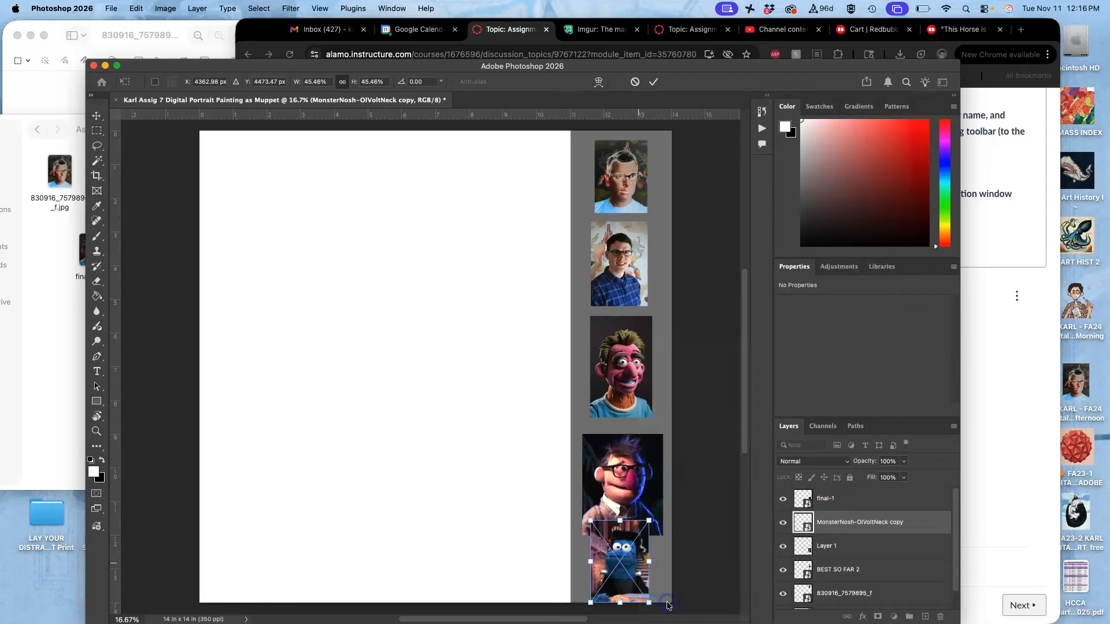
pyautogui.press('Return')
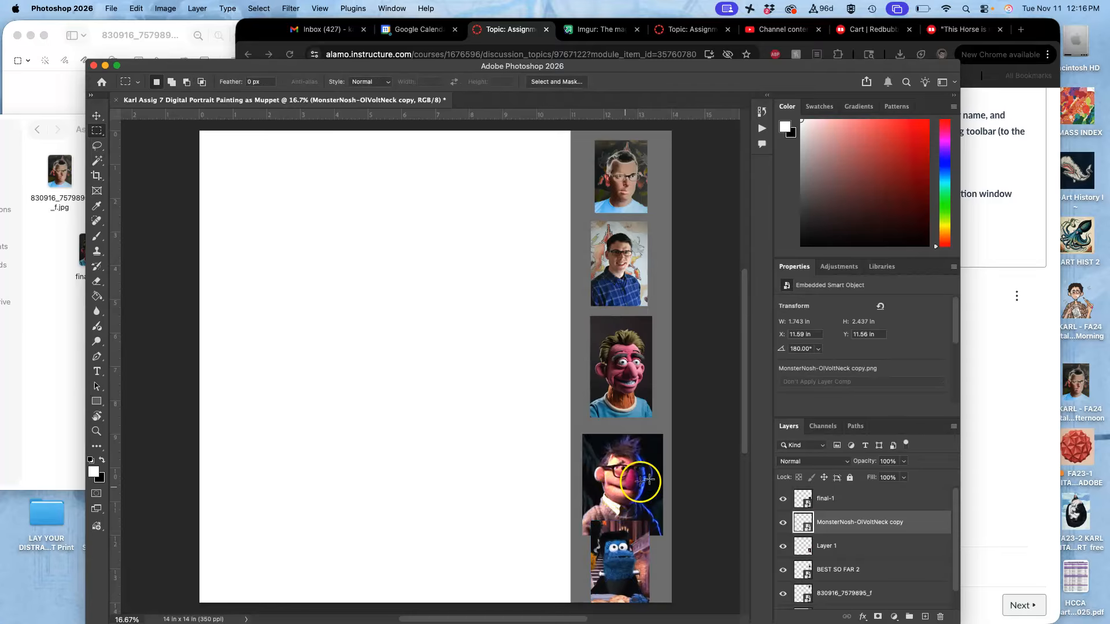
# - Nudge the cropped Muppet in Layer 1 up to about X 11.3 in, Y 8.75 in, away from the blue monster
pyautogui.click(831, 496)
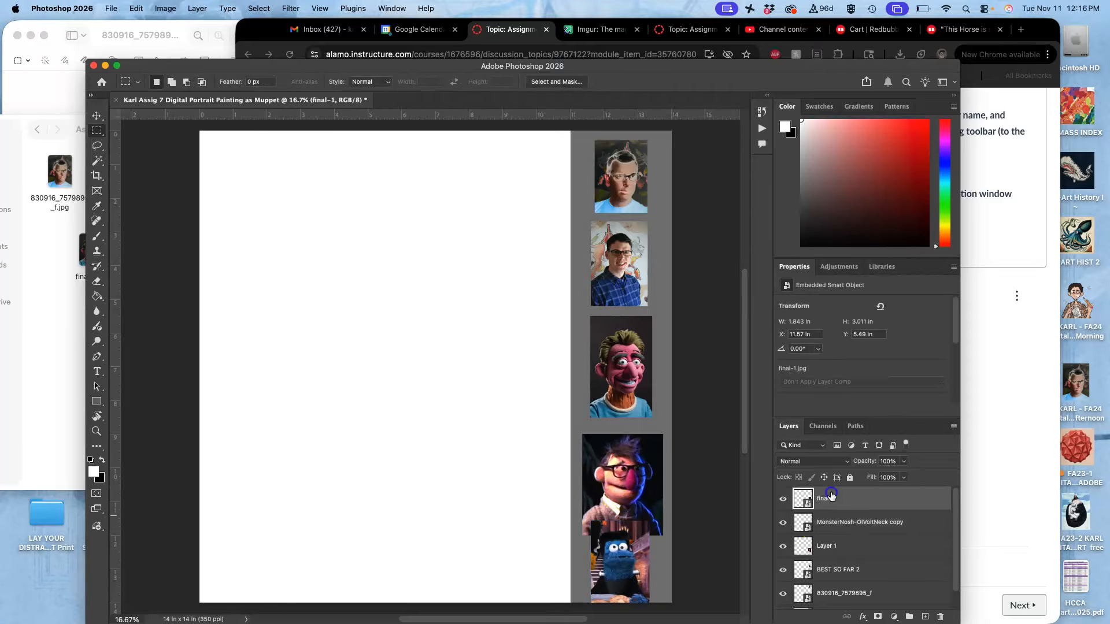
pyautogui.click(829, 525)
pyautogui.click(828, 548)
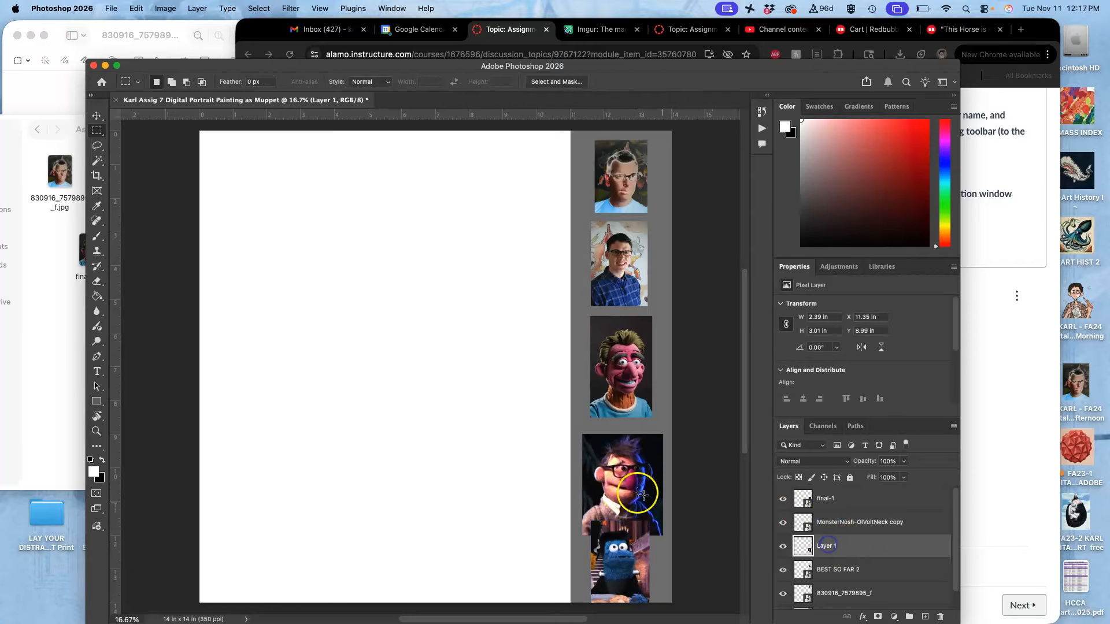
pyautogui.click(97, 116)
pyautogui.moveTo(617, 457); pyautogui.dragTo(613, 448)
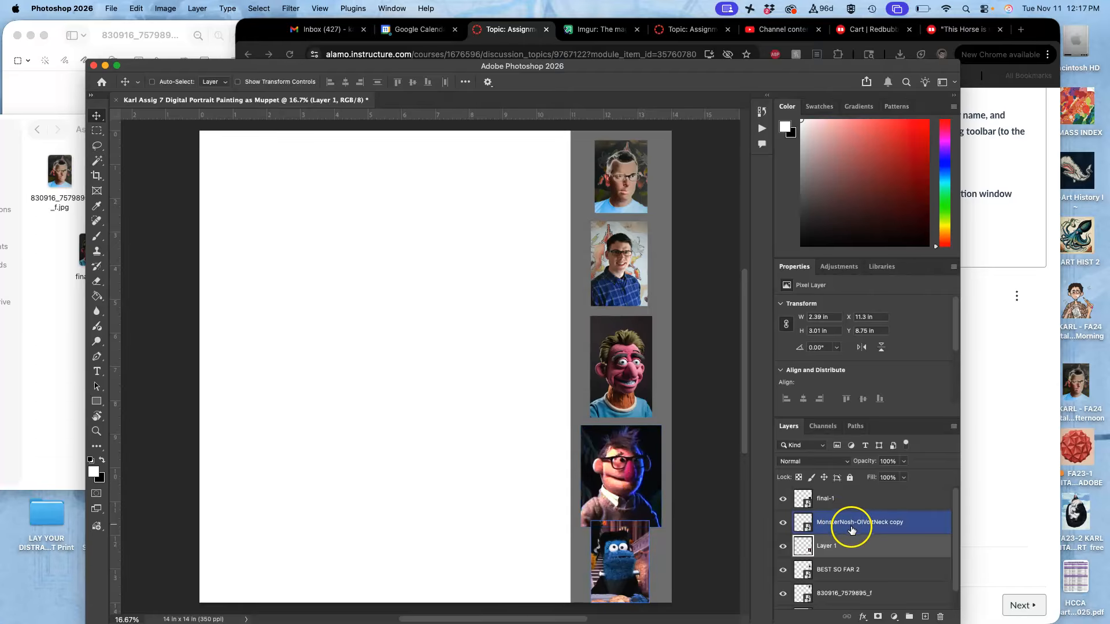
# - Group all five reference image layers, from final-1 down to 830916_7579895_f, leaving out the Background
pyautogui.click(835, 502)
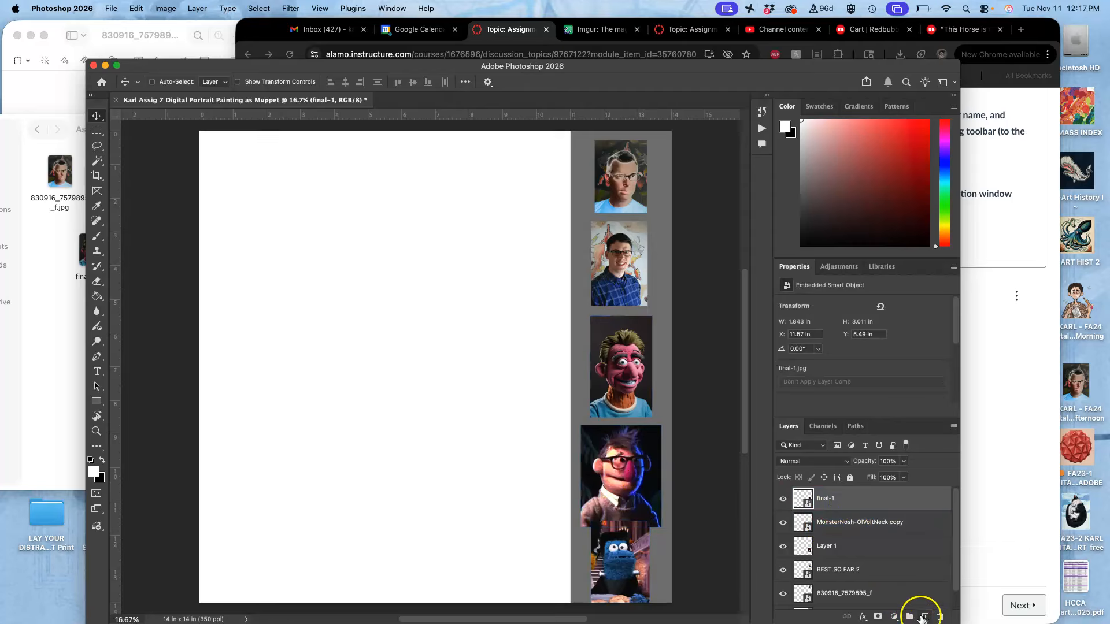
pyautogui.scroll(-2, 877, 559)
pyautogui.keyDown('shift'); pyautogui.click(867, 574); pyautogui.keyUp('shift')
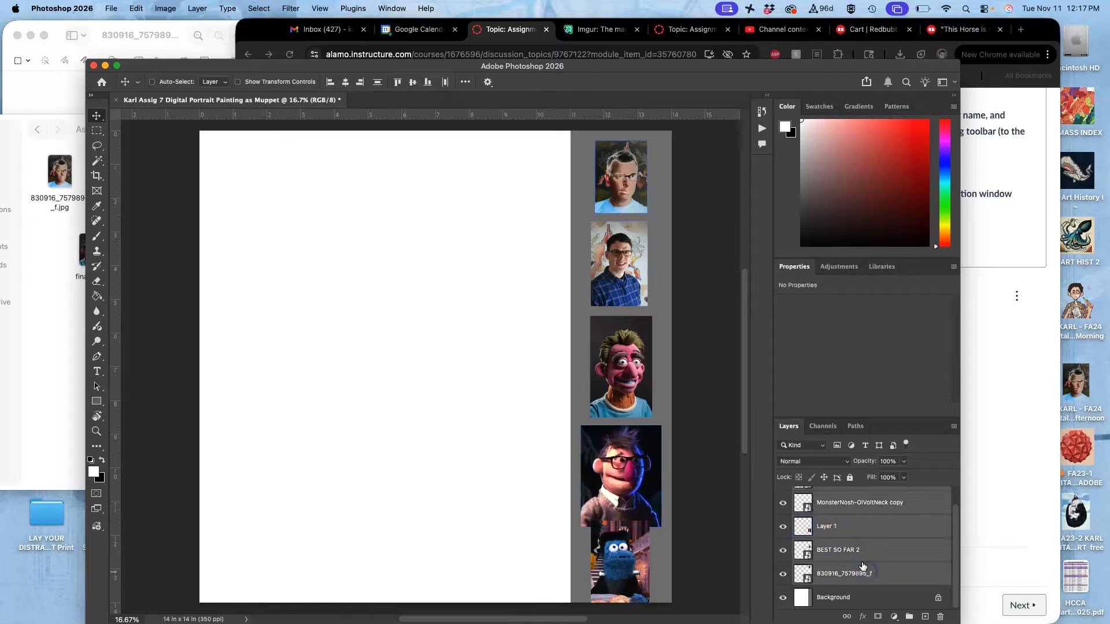
pyautogui.click(910, 618)
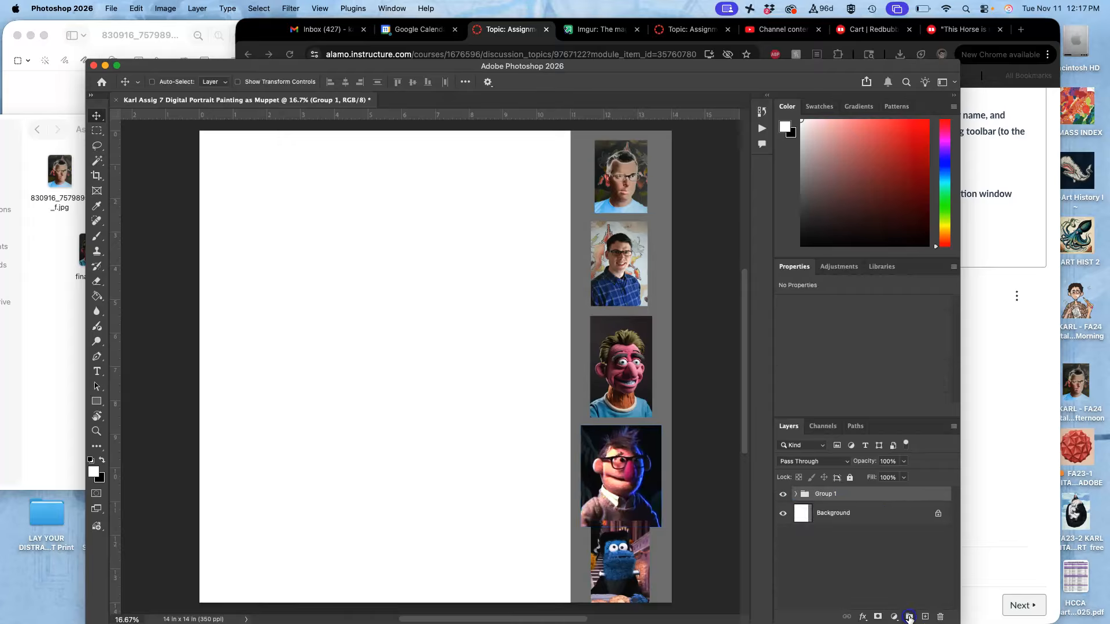
# - Rename the new layer group as Reference and lock it completely
pyautogui.doubleClick(827, 494)
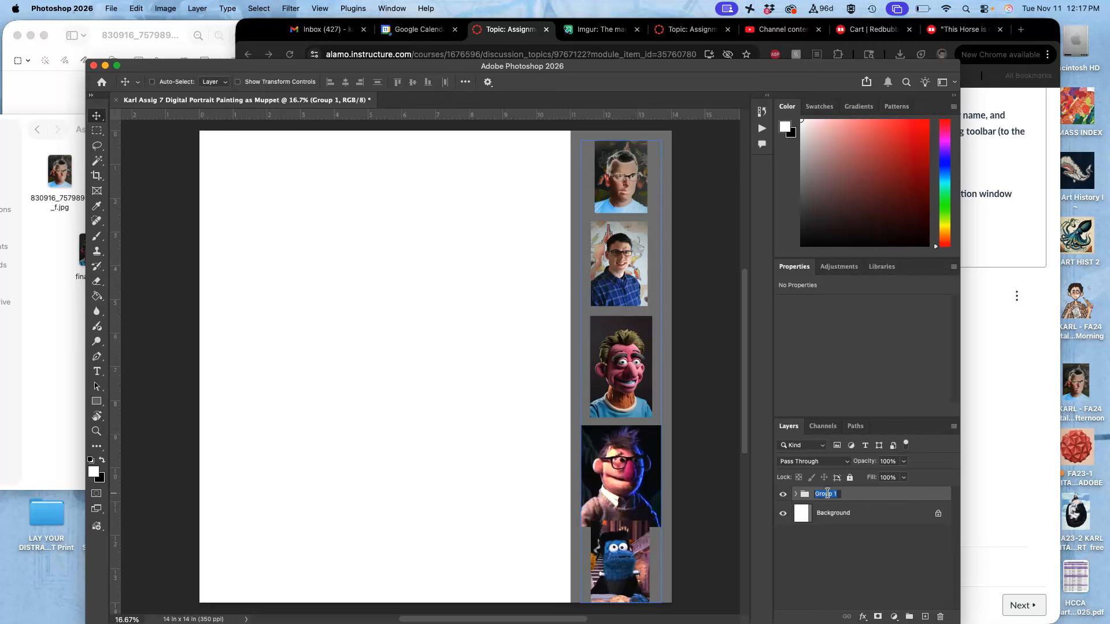
pyautogui.click(882, 495)
pyautogui.click(850, 477)
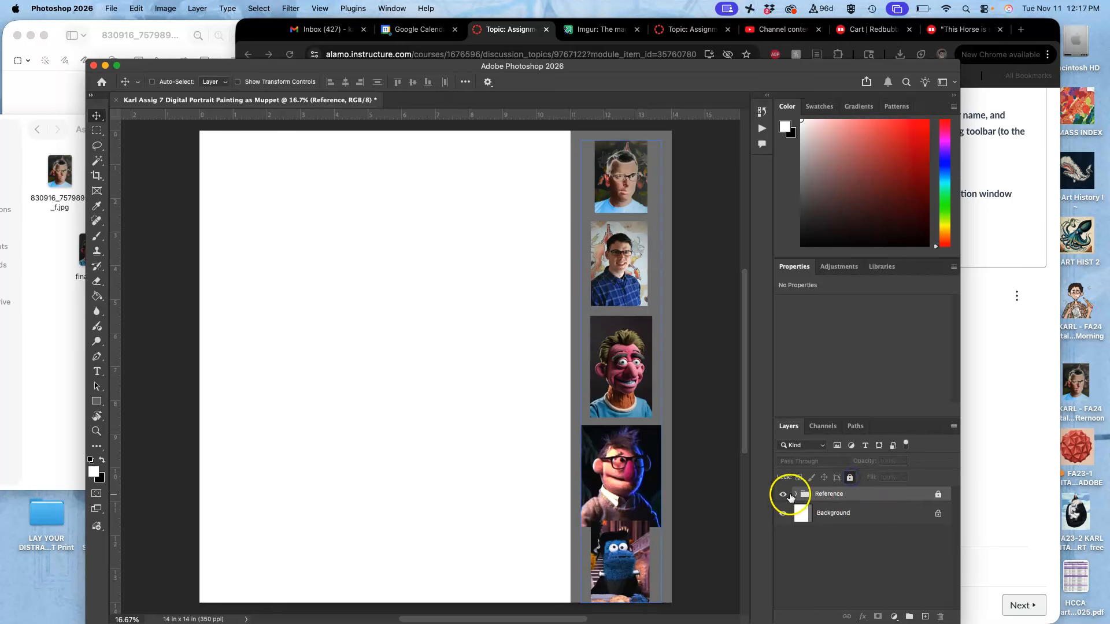
# - Color-code the Reference group red in the layer stack
pyautogui.rightClick(786, 495)
pyautogui.click(841, 509)
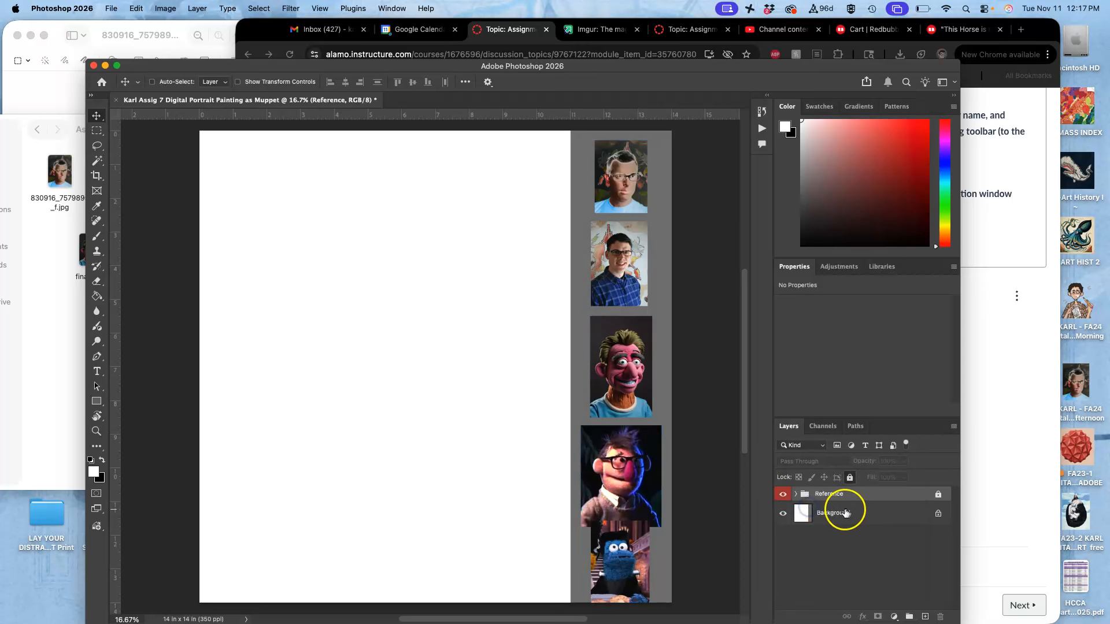
# - Convert the Background into a regular layer named Layer 0 and lock it completely
pyautogui.doubleClick(854, 514)
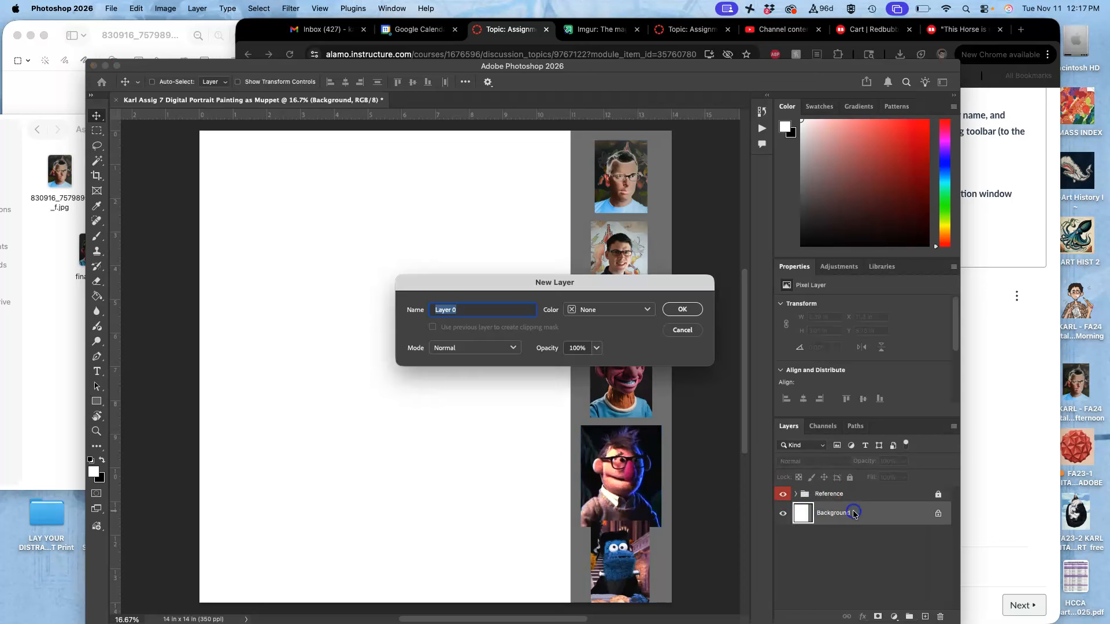
pyautogui.click(681, 309)
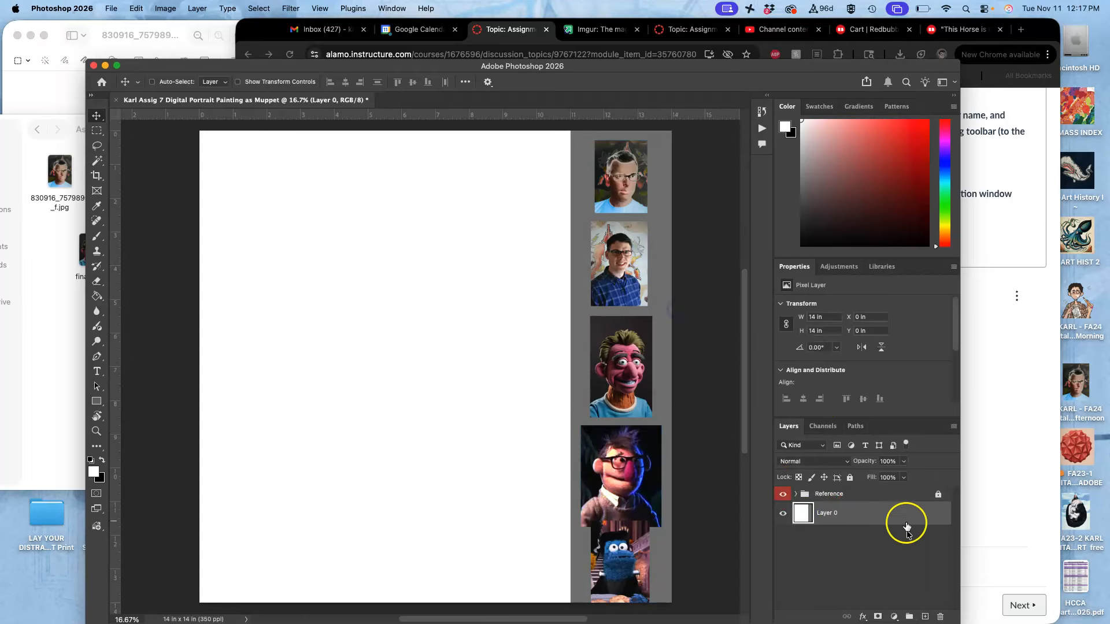
pyautogui.click(850, 478)
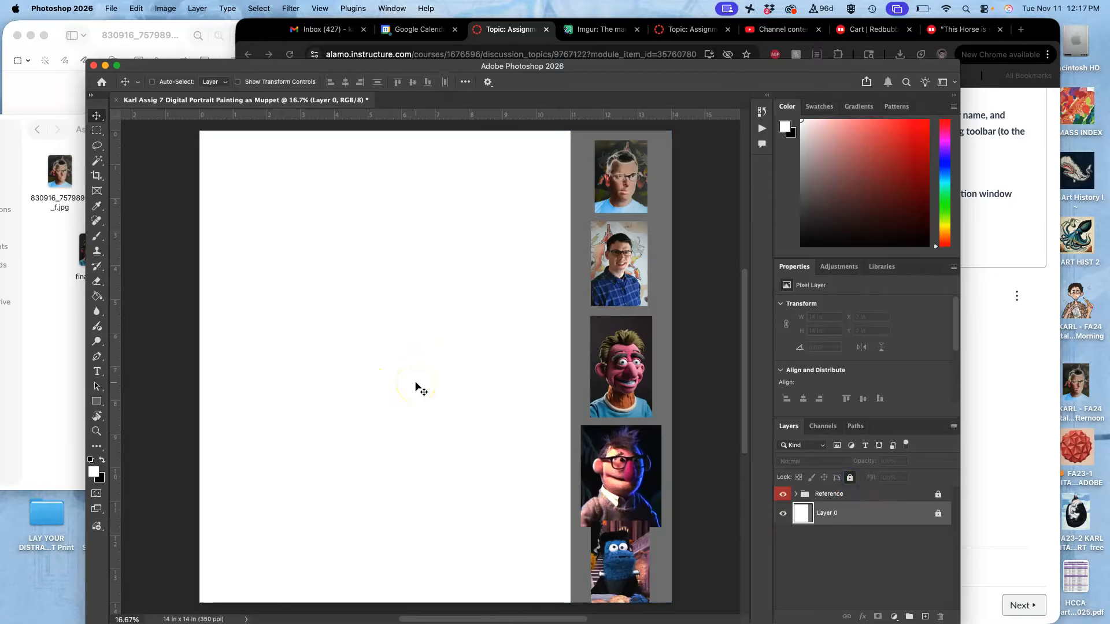
# - Add a new layer above the Reference group and set up a 284 px Soft Round Pressure Opacity and Flow brush
pyautogui.click(863, 493)
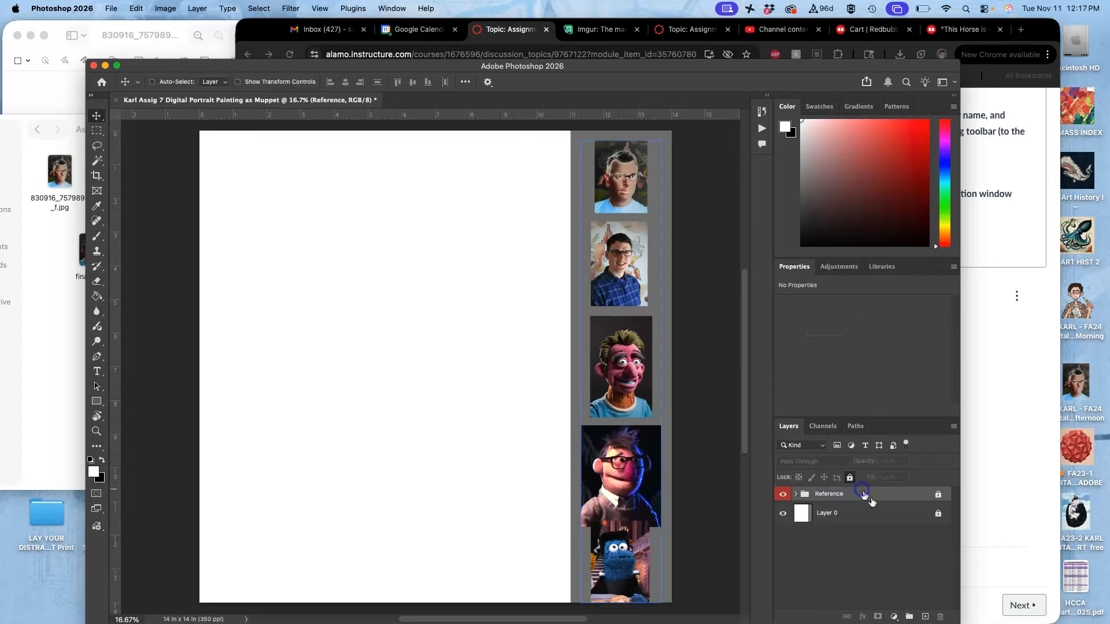
pyautogui.click(927, 617)
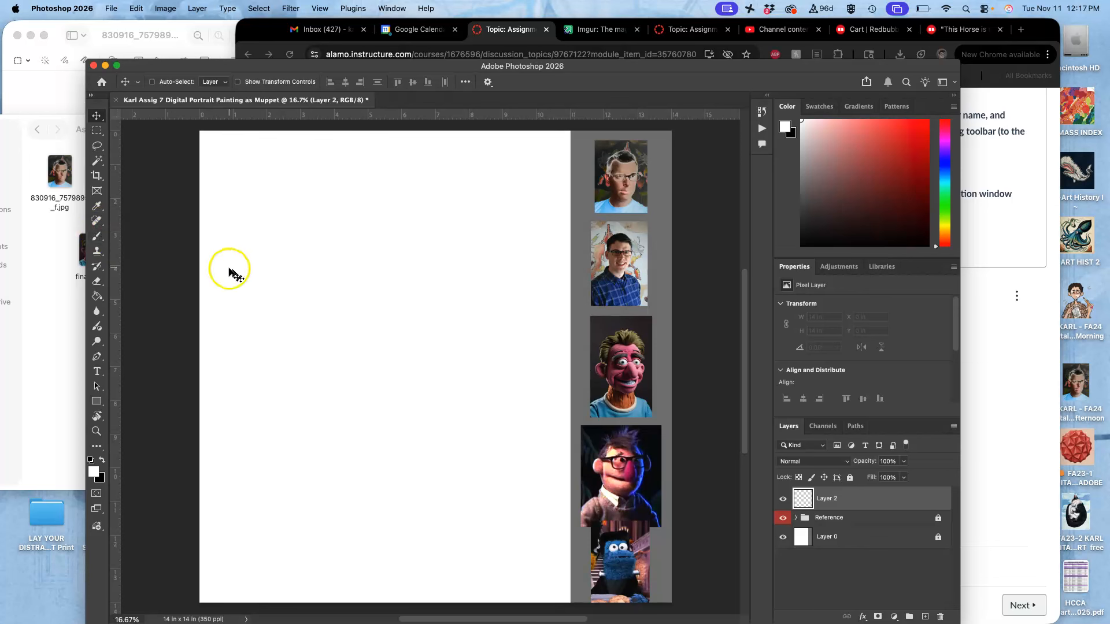
pyautogui.click(98, 242)
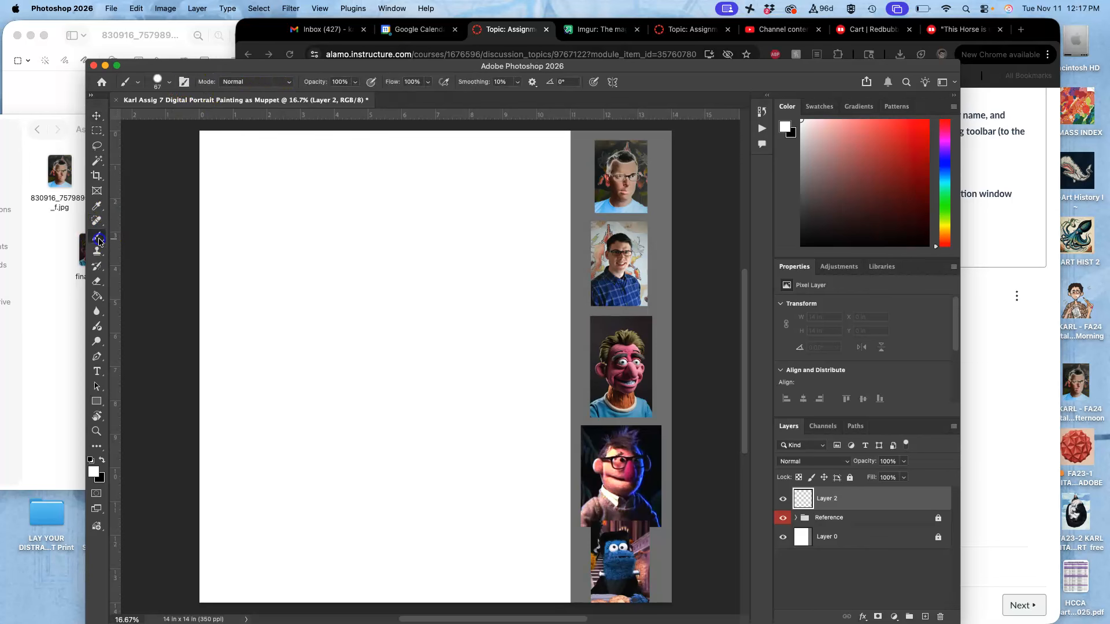
pyautogui.click(168, 85)
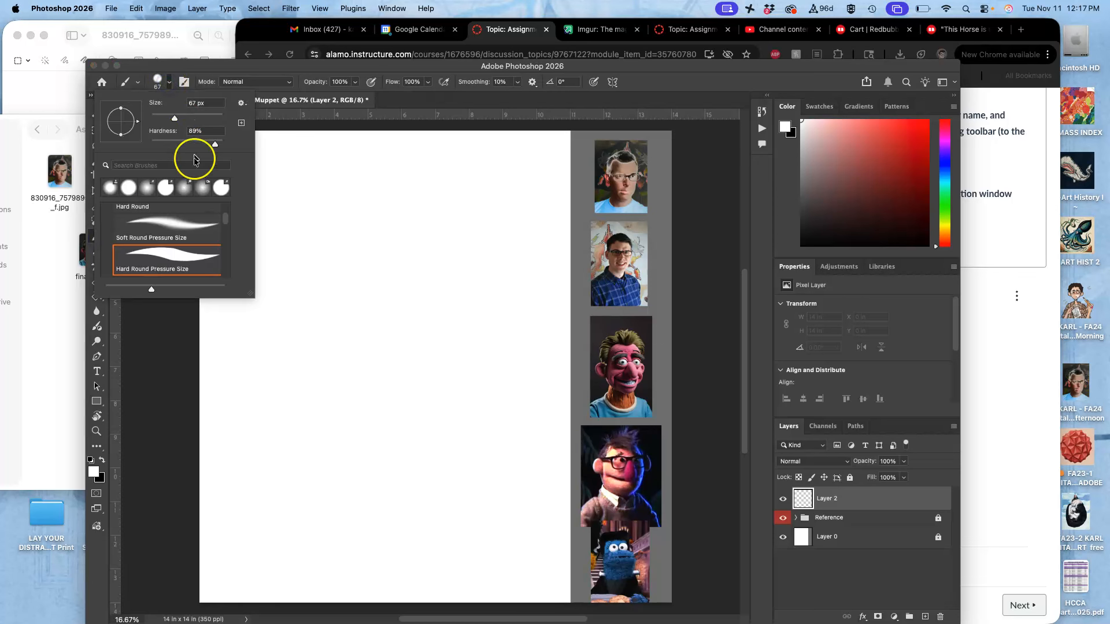
pyautogui.scroll(-3, 183, 225)
pyautogui.click(180, 241)
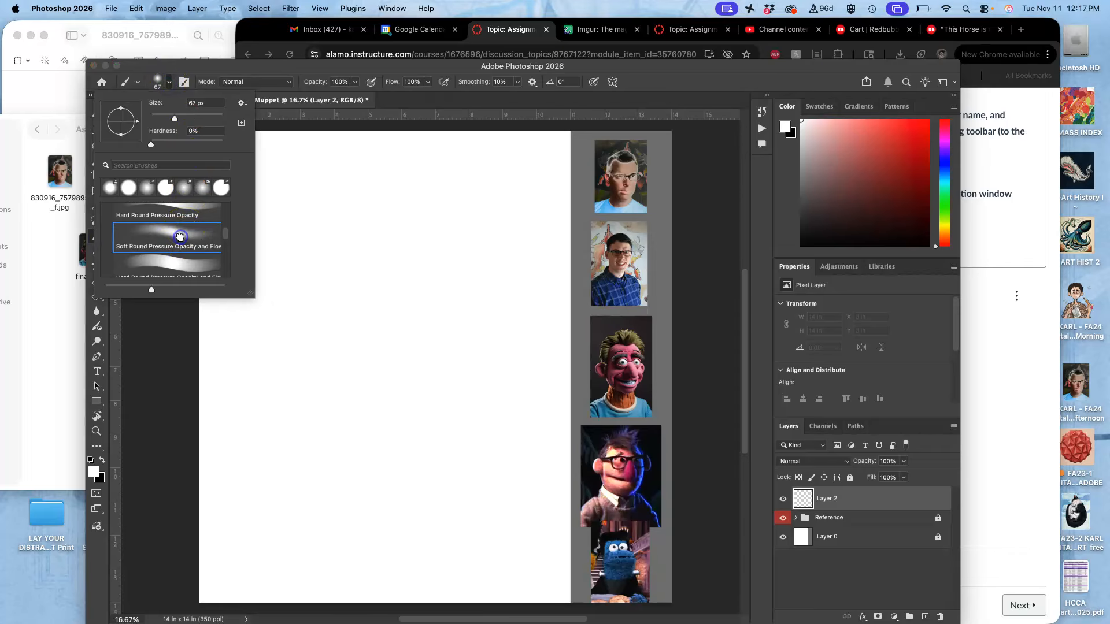
pyautogui.moveTo(210, 114); pyautogui.dragTo(208, 116)
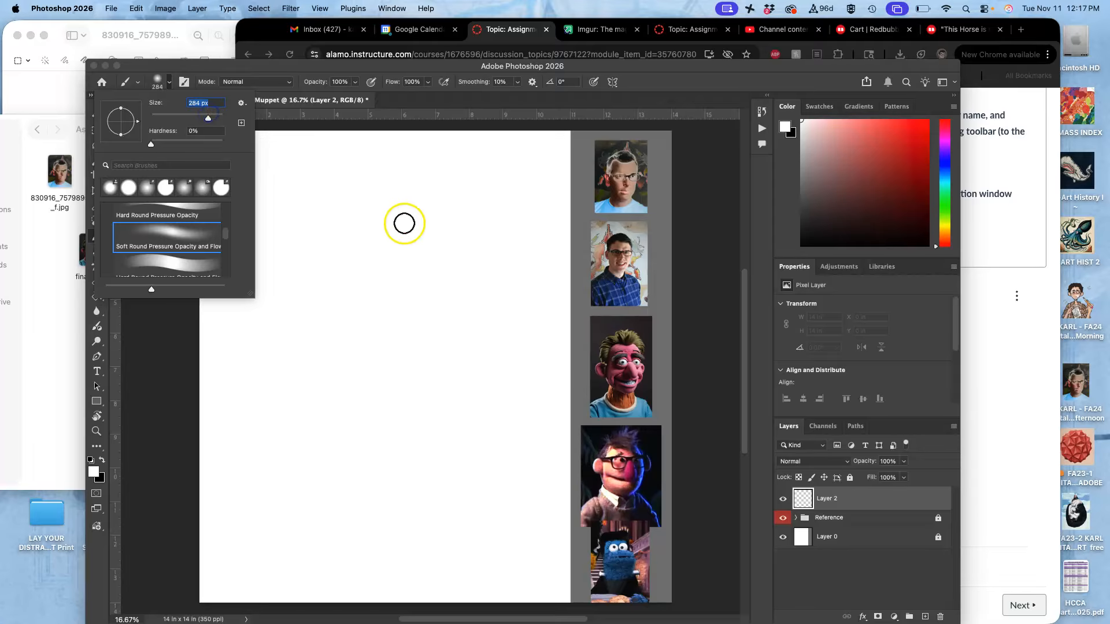
# - Paint a rough pink head on the new layer with darker pink eye patches, sampling both colors from the third reference image's Muppet face
pyautogui.keyDown('alt'); pyautogui.click(630, 351); pyautogui.keyUp('alt')
pyautogui.moveTo(387, 249)
pyautogui.mouseDown()
pyautogui.moveTo(347, 288)
pyautogui.moveTo(341, 331)
pyautogui.moveTo(402, 324)
pyautogui.moveTo(353, 391)
pyautogui.moveTo(373, 409)
pyautogui.moveTo(413, 393)
pyautogui.moveTo(450, 422)
pyautogui.moveTo(420, 286)
pyautogui.moveTo(428, 271)
pyautogui.moveTo(454, 309)
pyautogui.moveTo(421, 450)
pyautogui.moveTo(356, 455)
pyautogui.moveTo(324, 311)
pyautogui.moveTo(344, 277)
pyautogui.moveTo(305, 320)
pyautogui.moveTo(296, 405)
pyautogui.moveTo(278, 386)
pyautogui.moveTo(294, 350)
pyautogui.moveTo(323, 366)
pyautogui.moveTo(363, 483)
pyautogui.moveTo(397, 413)
pyautogui.moveTo(412, 449)
pyautogui.moveTo(445, 423)
pyautogui.moveTo(454, 387)
pyautogui.moveTo(478, 359)
pyautogui.mouseUp()
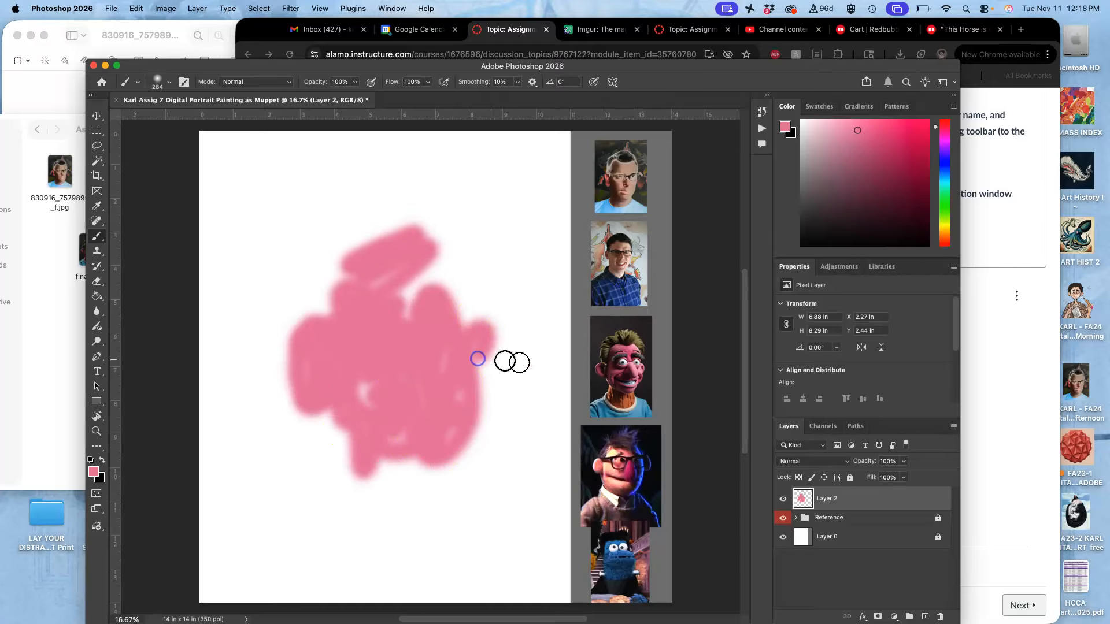
pyautogui.keyDown('alt'); pyautogui.click(624, 366); pyautogui.keyUp('alt')
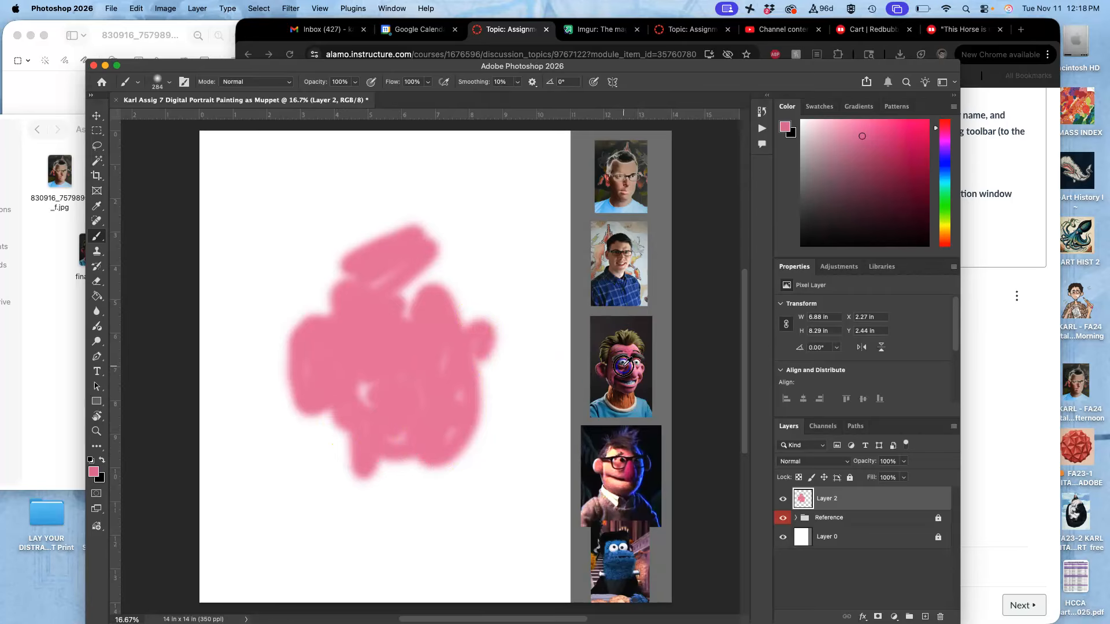
pyautogui.moveTo(372, 317)
pyautogui.mouseDown()
pyautogui.moveTo(384, 314)
pyautogui.moveTo(364, 325)
pyautogui.moveTo(373, 311)
pyautogui.moveTo(470, 327)
pyautogui.moveTo(471, 300)
pyautogui.moveTo(457, 289)
pyautogui.mouseUp()
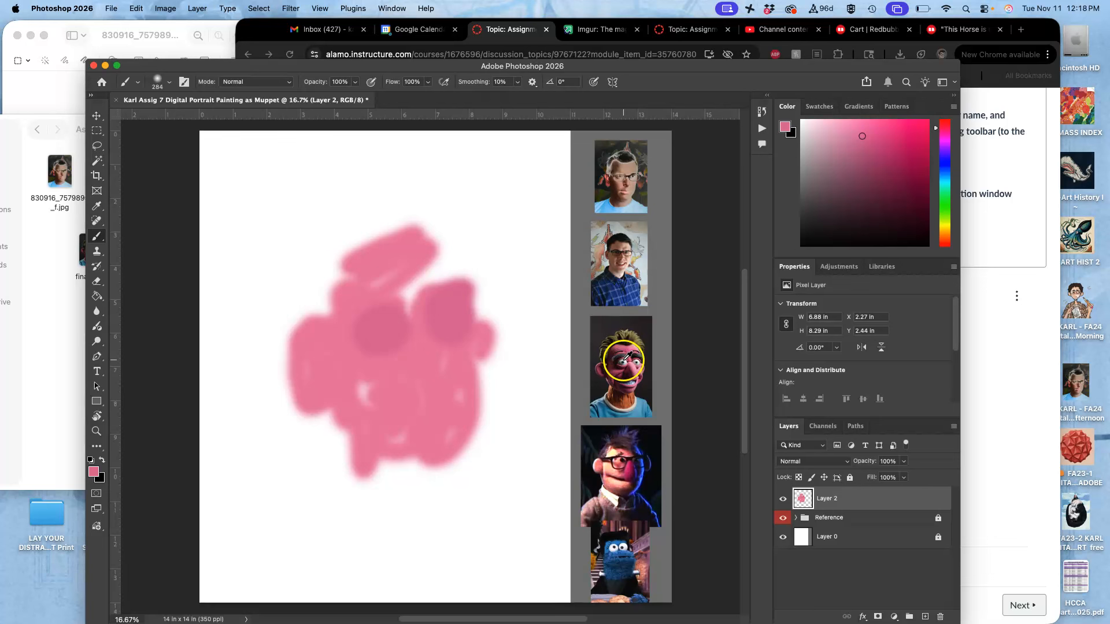
# - Paint over the left eye patch with blue-gray from the Muppet's eye, light gray from the second photo and white from the canvas
pyautogui.keyDown('alt'); pyautogui.click(624, 362); pyautogui.keyUp('alt')
pyautogui.moveTo(368, 321)
pyautogui.mouseDown()
pyautogui.moveTo(401, 322)
pyautogui.moveTo(379, 310)
pyautogui.moveTo(423, 313)
pyautogui.mouseUp()
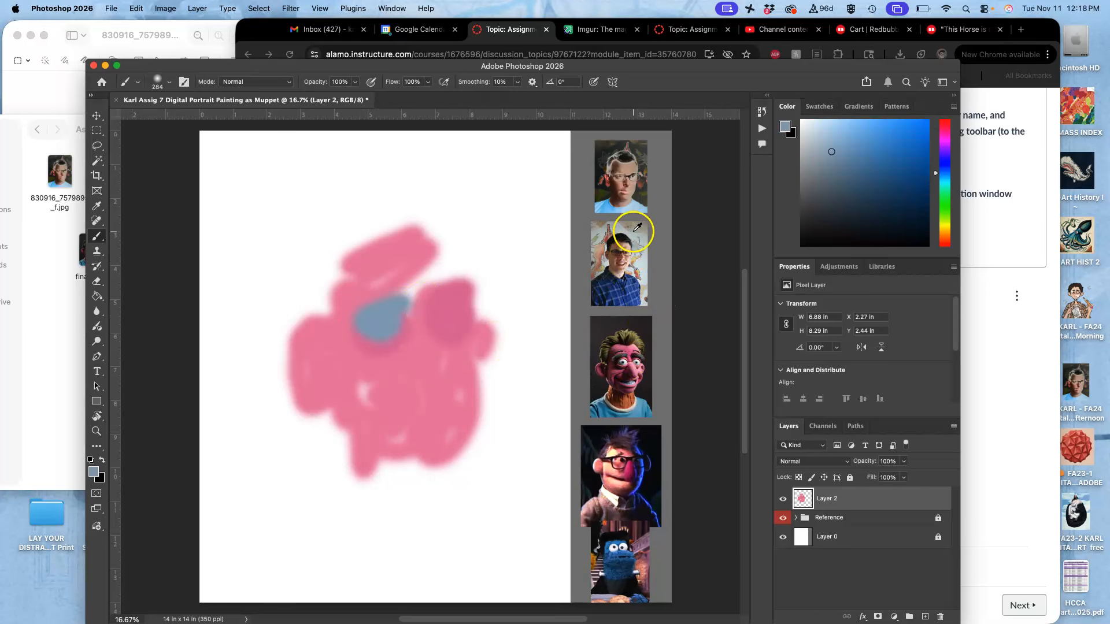
pyautogui.keyDown('alt'); pyautogui.click(637, 227); pyautogui.keyUp('alt')
pyautogui.moveTo(334, 327)
pyautogui.mouseDown()
pyautogui.moveTo(375, 309)
pyautogui.moveTo(382, 337)
pyautogui.moveTo(394, 300)
pyautogui.moveTo(519, 251)
pyautogui.moveTo(372, 310)
pyautogui.moveTo(406, 329)
pyautogui.moveTo(388, 346)
pyautogui.moveTo(385, 315)
pyautogui.mouseUp()
pyautogui.keyDown('alt'); pyautogui.click(521, 248); pyautogui.keyUp('alt')
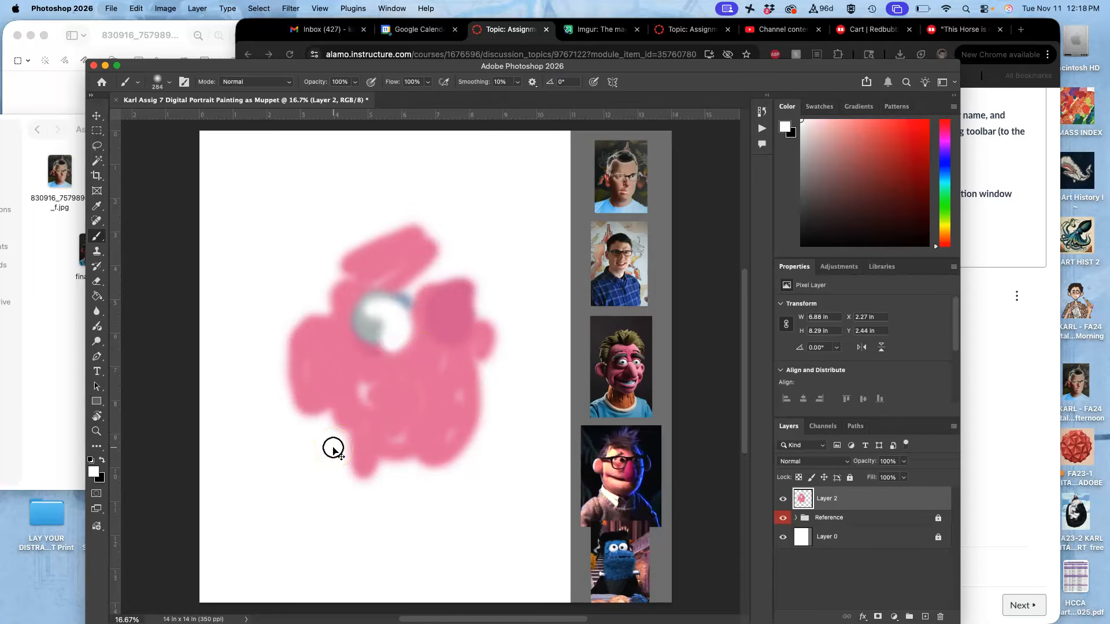
# - Save the painting to the Desktop in Photoshop format with the embedded sRGB color profile
pyautogui.press('super+s')
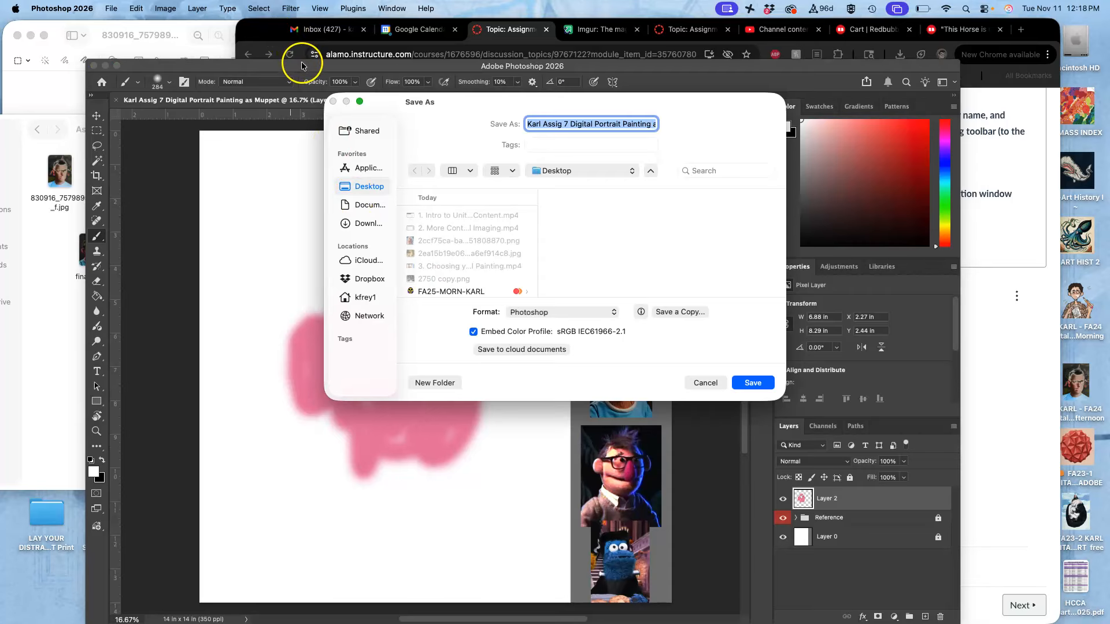
pyautogui.click(751, 383)
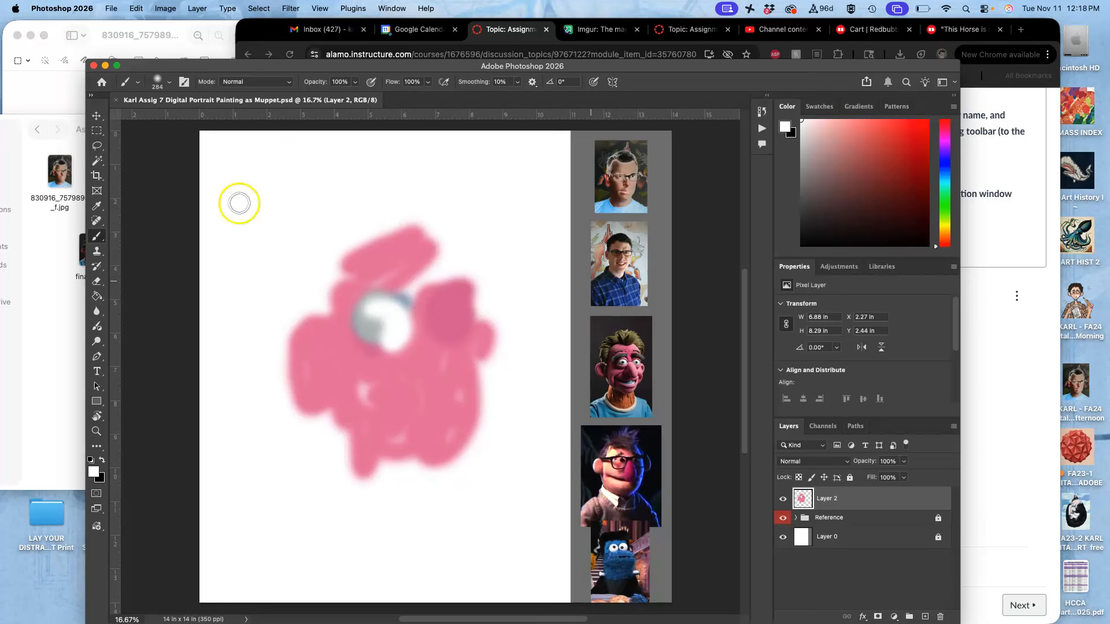
# - Switch to Finder and move the saved PSD from the desktop into the Assign #7 folder
pyautogui.click(62, 248)
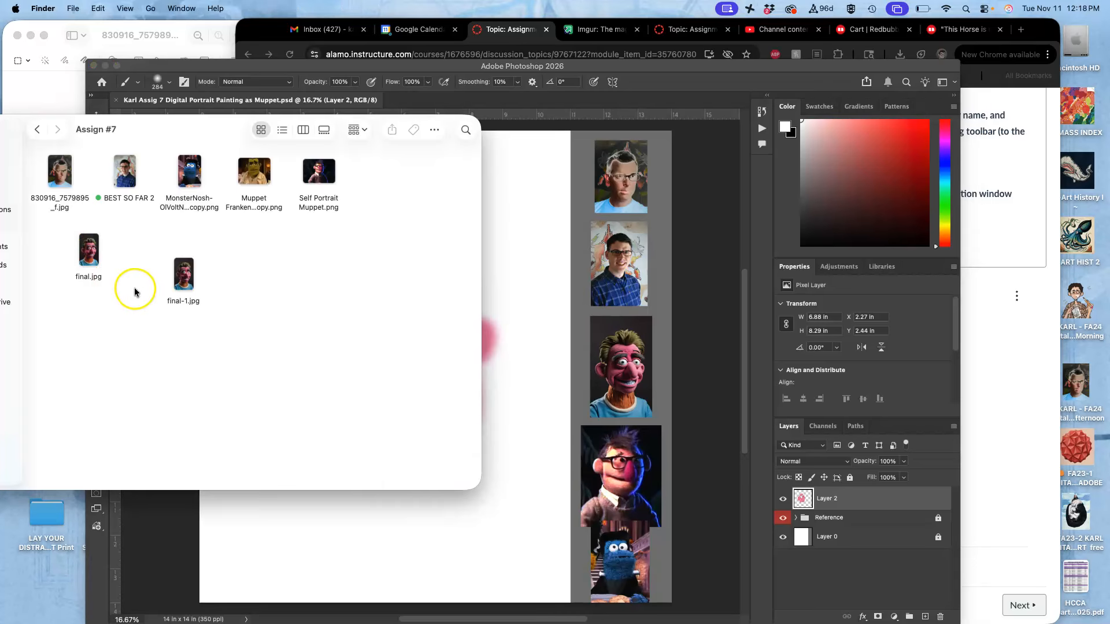
pyautogui.press('F11')
pyautogui.moveTo(822, 243); pyautogui.dragTo(261, 272)
pyautogui.press('F11')
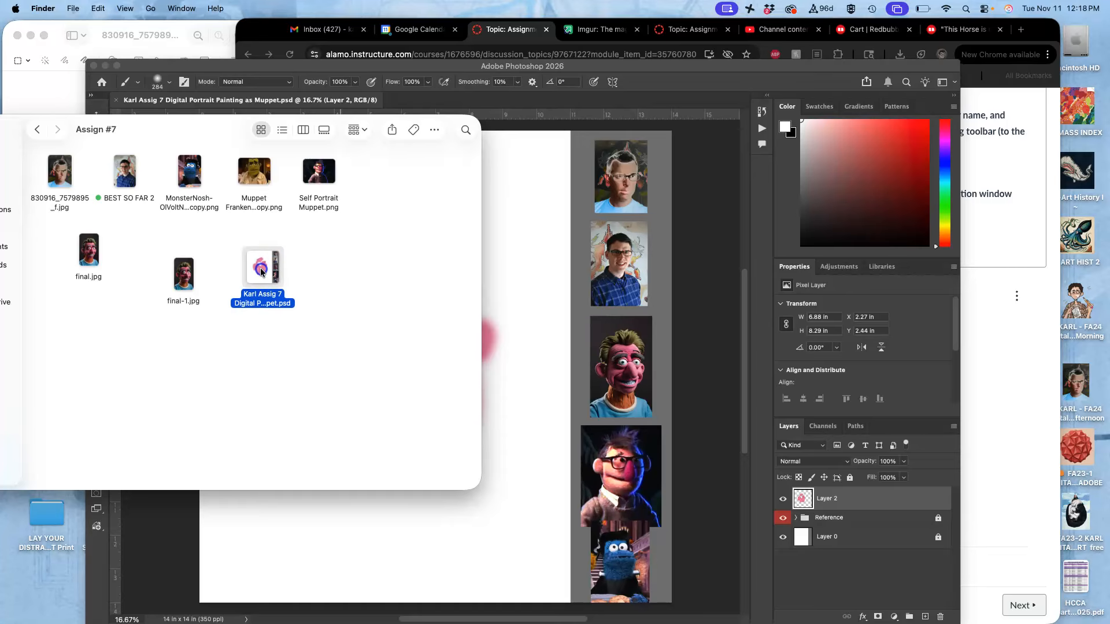